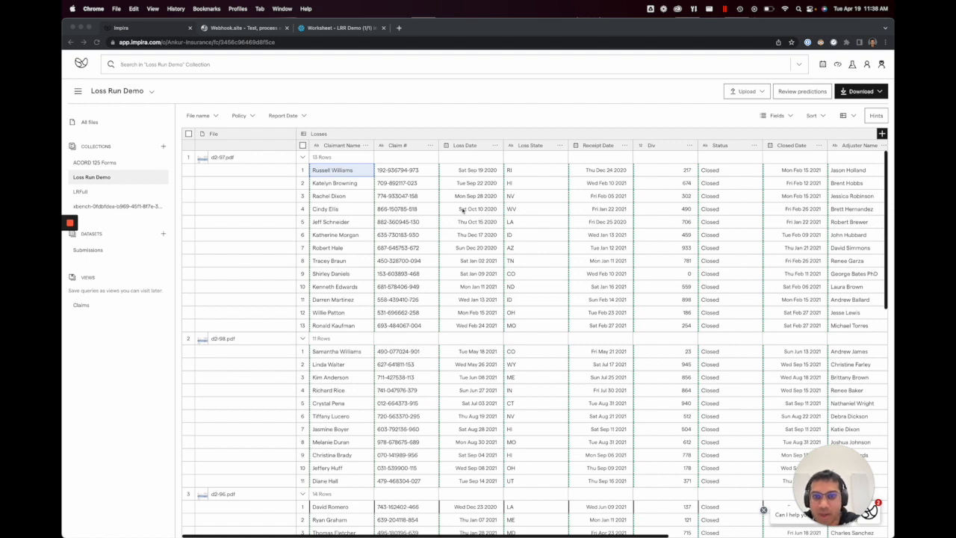
Step: Open the first loss row of d2-96.pdf in the Loss Run Demo collection and review the extracted claims across its pages
{"action": "scroll", "coordinate": [462, 210], "scroll_direction": "down", "scroll_amount": 5}
{"action": "scroll", "coordinate": [461, 214], "scroll_direction": "up", "scroll_amount": 1}
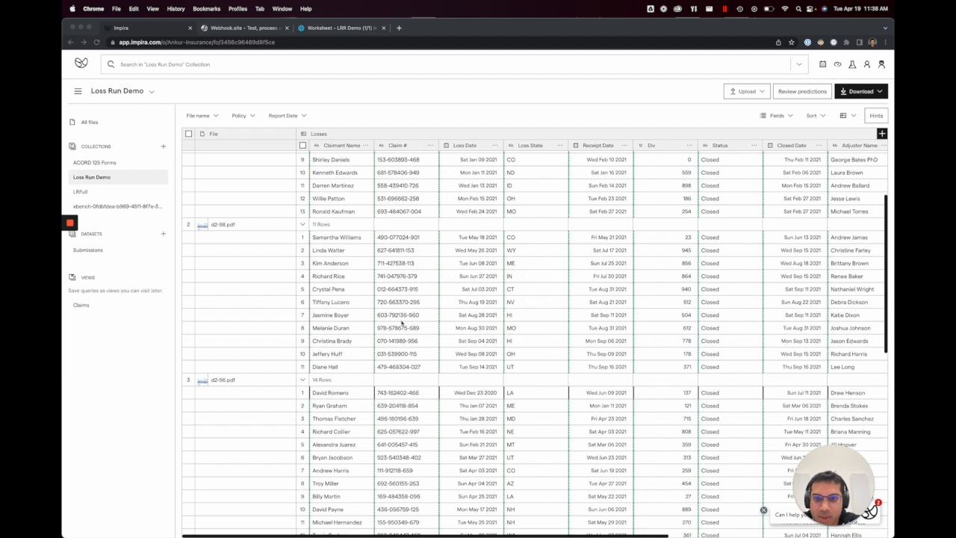
{"action": "scroll", "coordinate": [400, 321], "scroll_direction": "up", "scroll_amount": 3}
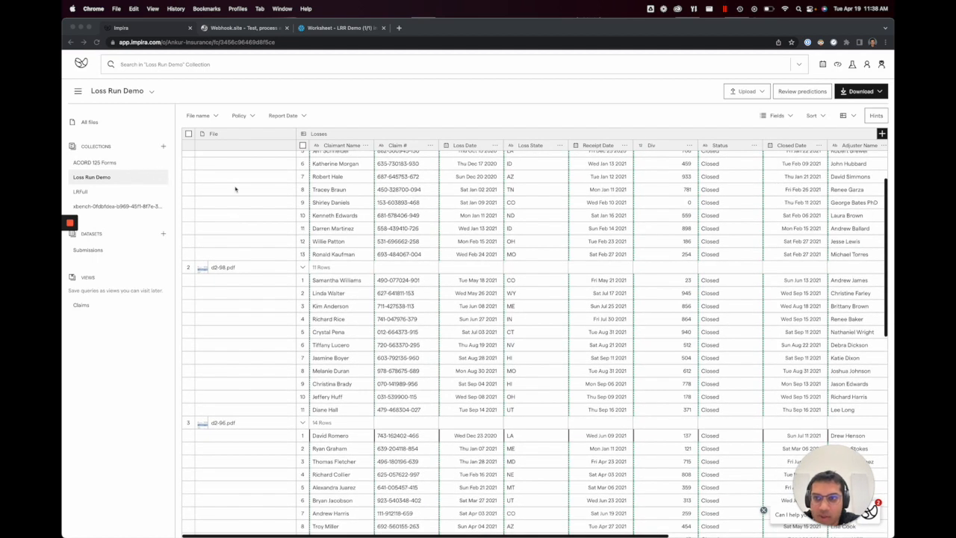
{"action": "scroll", "coordinate": [343, 215], "scroll_direction": "down", "scroll_amount": 2}
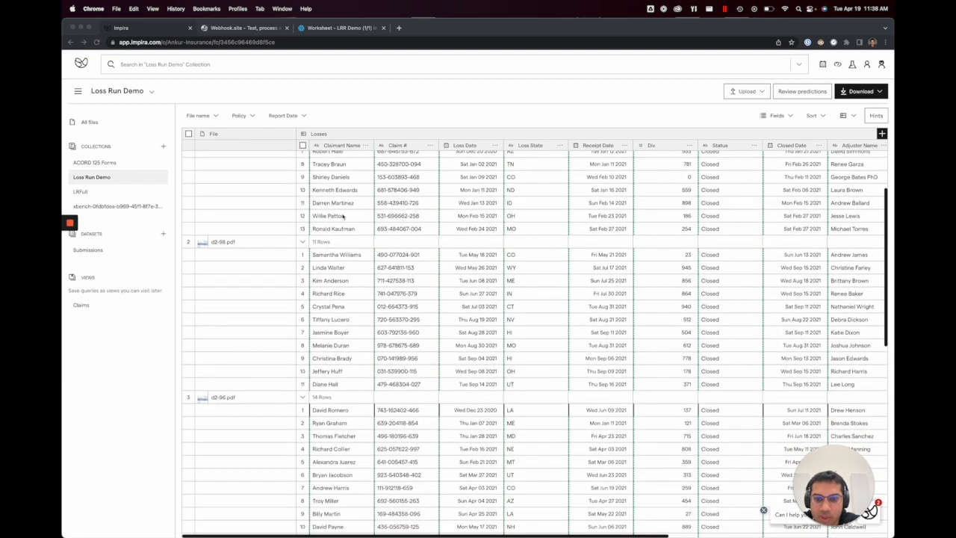
{"action": "double_click", "coordinate": [349, 410]}
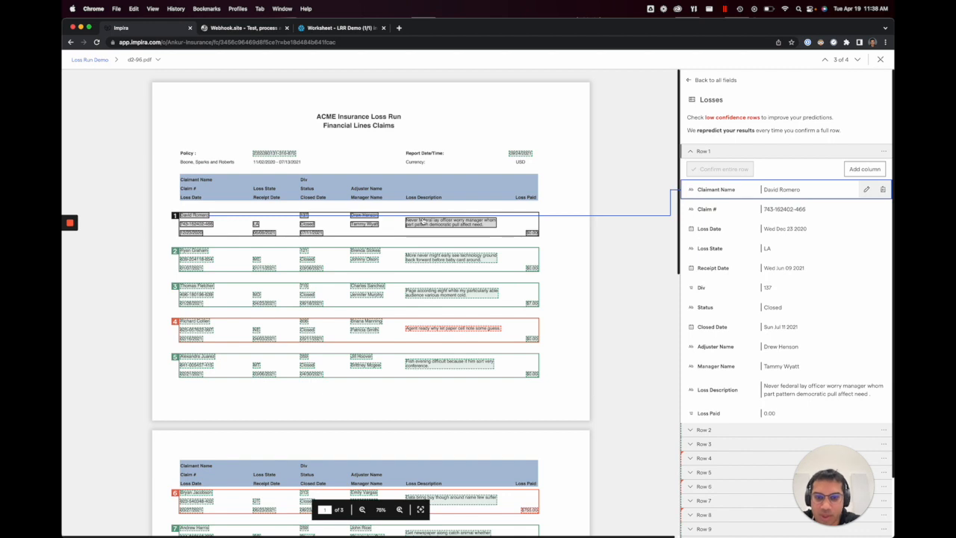
{"action": "scroll", "coordinate": [422, 221], "scroll_direction": "down", "scroll_amount": 2}
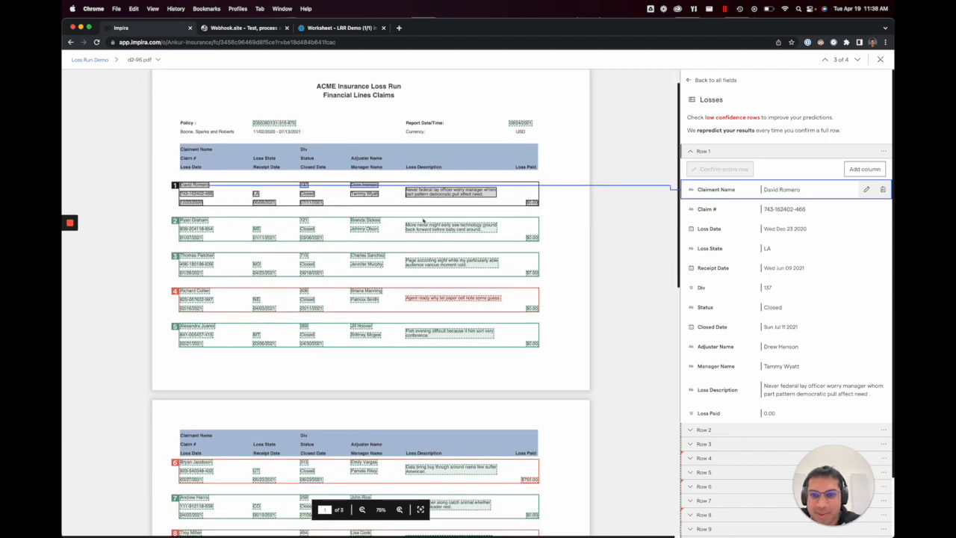
{"action": "scroll", "coordinate": [423, 220], "scroll_direction": "down", "scroll_amount": 1}
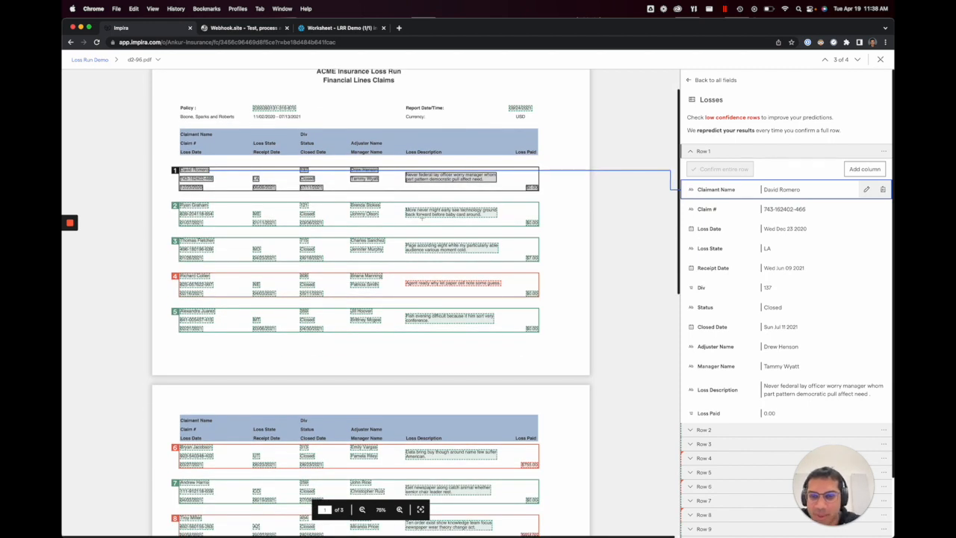
{"action": "scroll", "coordinate": [422, 220], "scroll_direction": "down", "scroll_amount": 5}
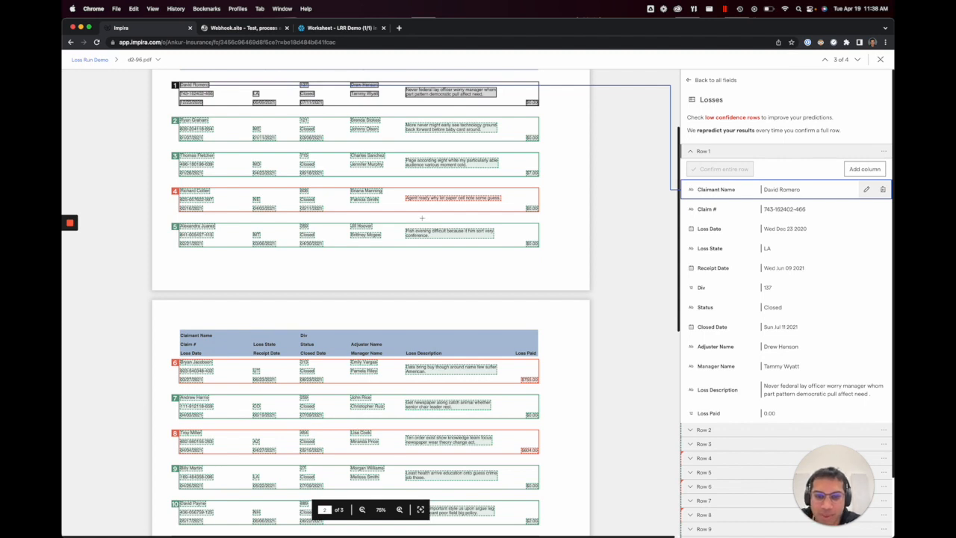
{"action": "scroll", "coordinate": [422, 218], "scroll_direction": "down", "scroll_amount": 3}
{"action": "scroll", "coordinate": [423, 221], "scroll_direction": "up", "scroll_amount": 8}
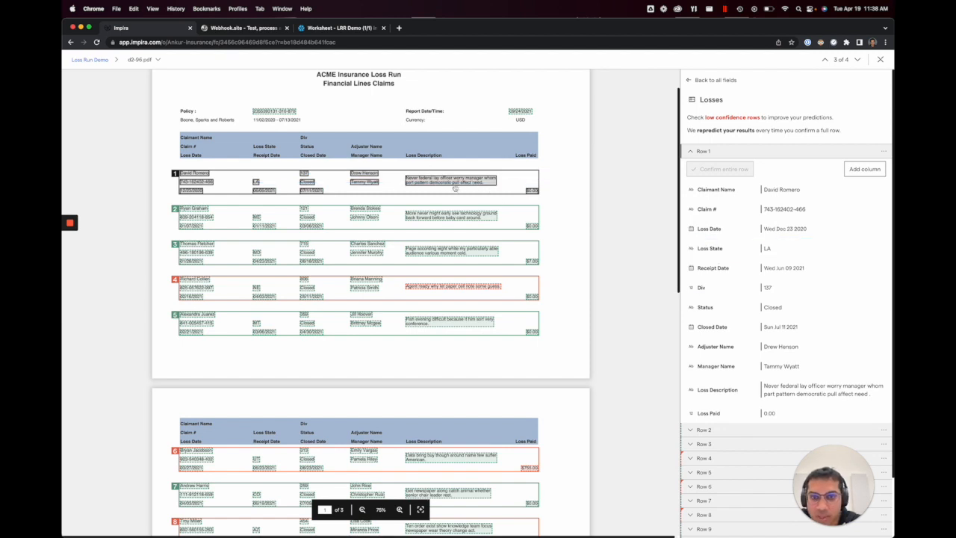
{"action": "scroll", "coordinate": [449, 191], "scroll_direction": "down", "scroll_amount": 10}
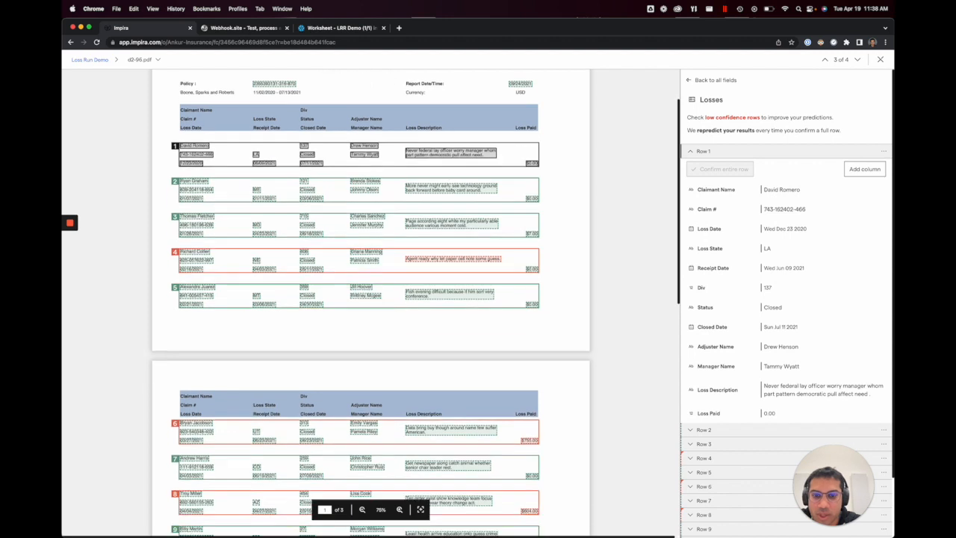
{"action": "scroll", "coordinate": [450, 188], "scroll_direction": "up", "scroll_amount": 8}
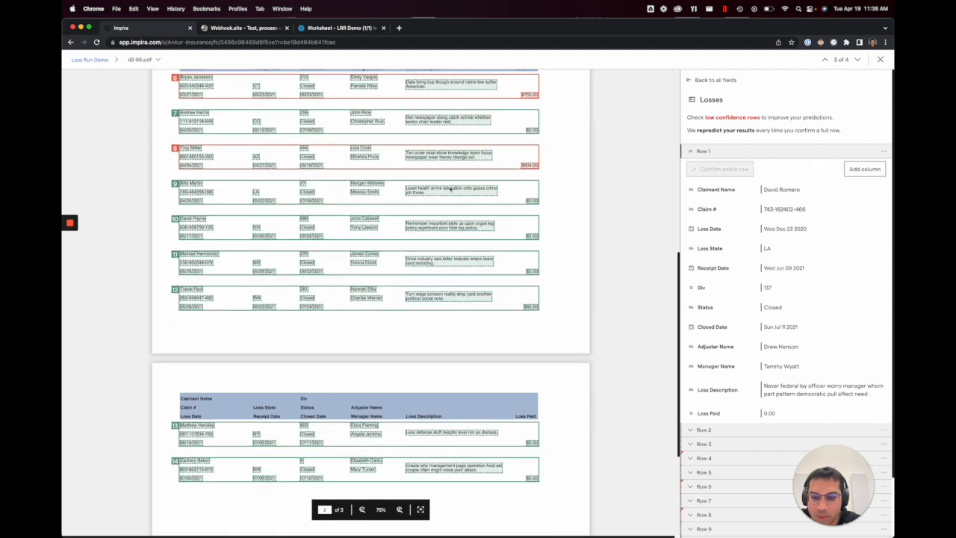
{"action": "scroll", "coordinate": [451, 188], "scroll_direction": "up", "scroll_amount": 3}
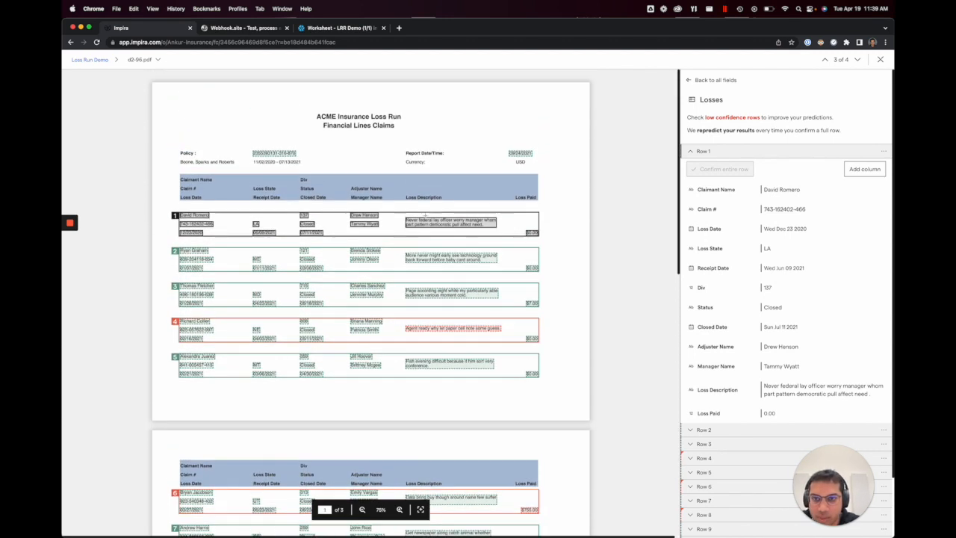
{"action": "key", "text": "Escape"}
Step: Open the first loss row of d2-99.pdf and compare the extracted claims with the document pages
{"action": "scroll", "coordinate": [431, 259], "scroll_direction": "down", "scroll_amount": 5}
{"action": "scroll", "coordinate": [430, 259], "scroll_direction": "up", "scroll_amount": 3}
{"action": "scroll", "coordinate": [431, 259], "scroll_direction": "down", "scroll_amount": 3}
{"action": "double_click", "coordinate": [335, 202]}
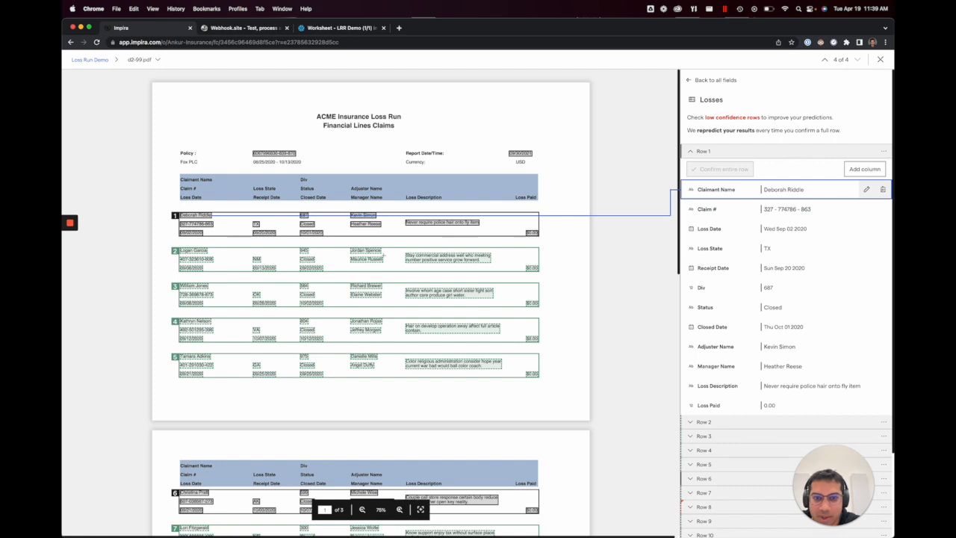
{"action": "scroll", "coordinate": [381, 255], "scroll_direction": "down", "scroll_amount": 5}
{"action": "scroll", "coordinate": [386, 259], "scroll_direction": "down", "scroll_amount": 5}
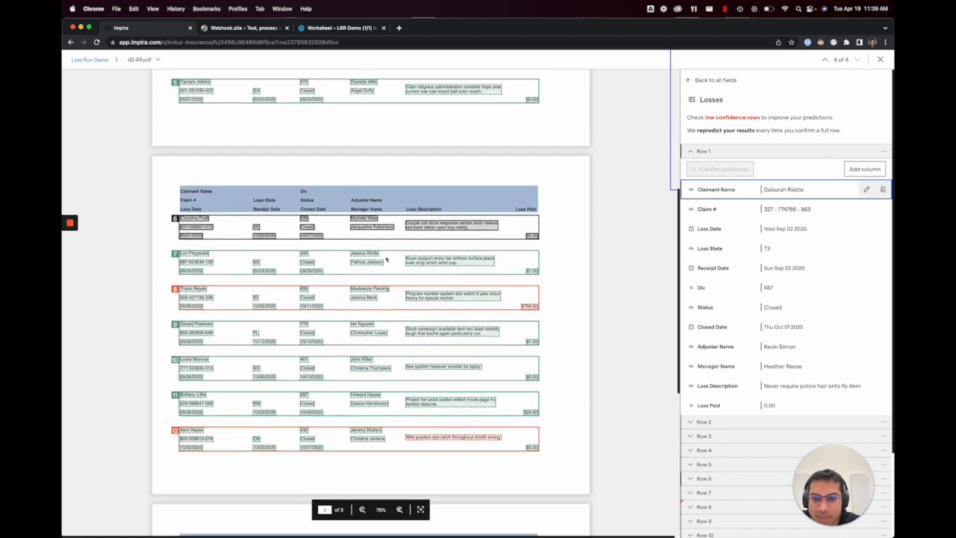
{"action": "scroll", "coordinate": [386, 256], "scroll_direction": "up", "scroll_amount": 8}
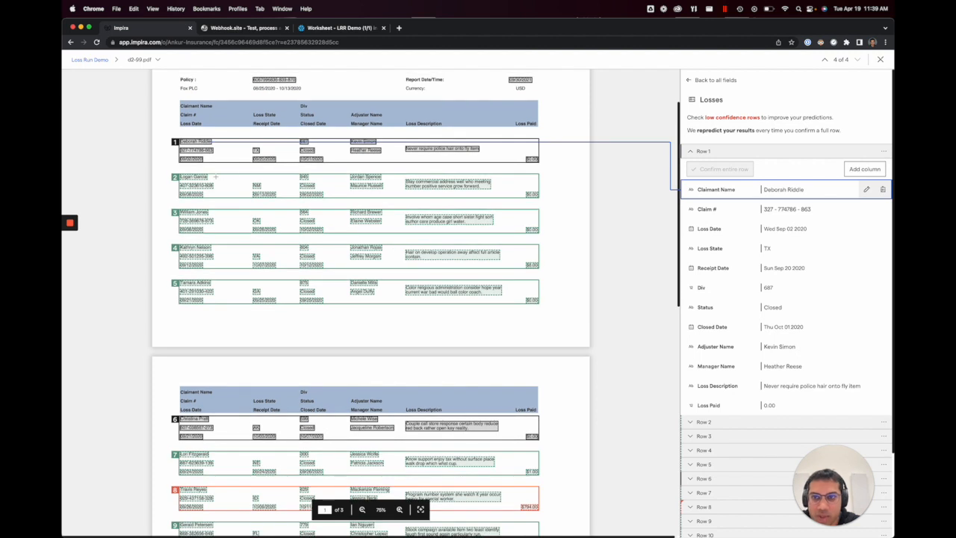
{"action": "scroll", "coordinate": [337, 196], "scroll_direction": "up", "scroll_amount": 1}
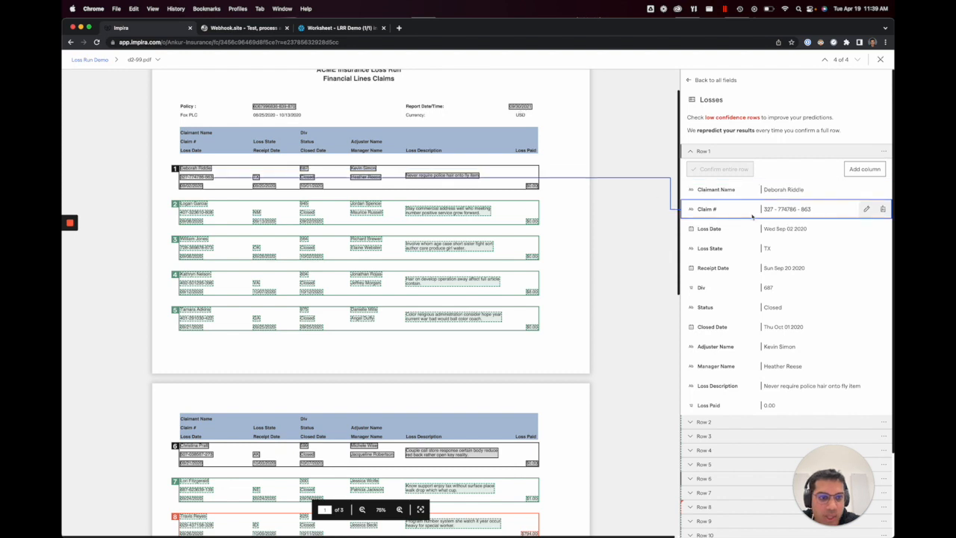
Step: Expand Row 2 of the Losses field to check its extracted values, and return to the collection table
{"action": "scroll", "coordinate": [752, 217], "scroll_direction": "down", "scroll_amount": 2}
{"action": "left_click", "coordinate": [738, 319]}
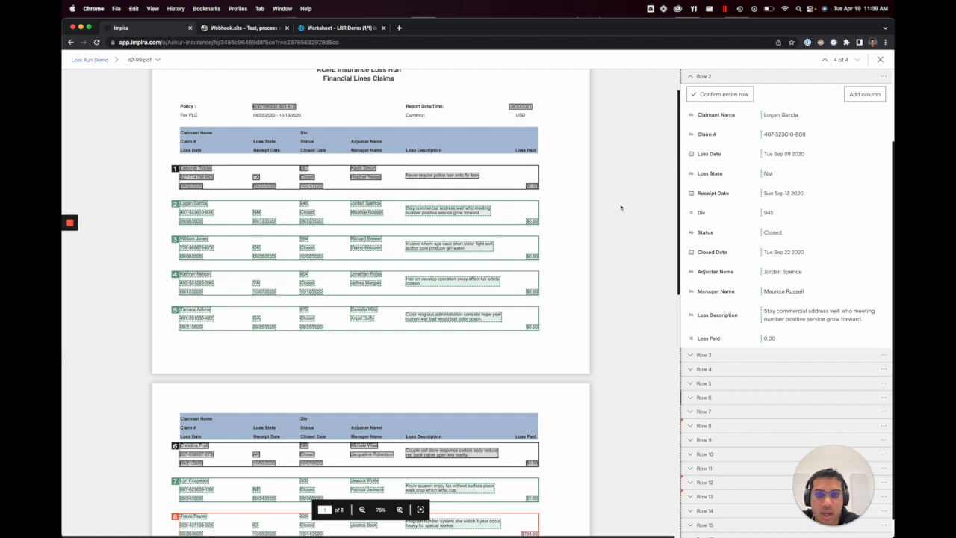
{"action": "key", "text": "Escape"}
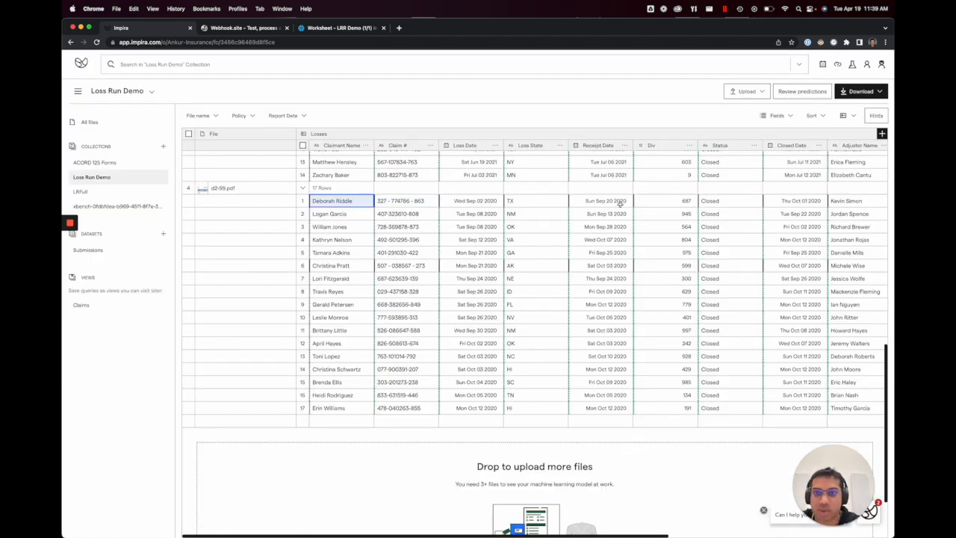
Step: Switch to Finder and upload 288316.pdf to the Loss Run Demo collection
{"action": "key", "text": "super+Tab"}
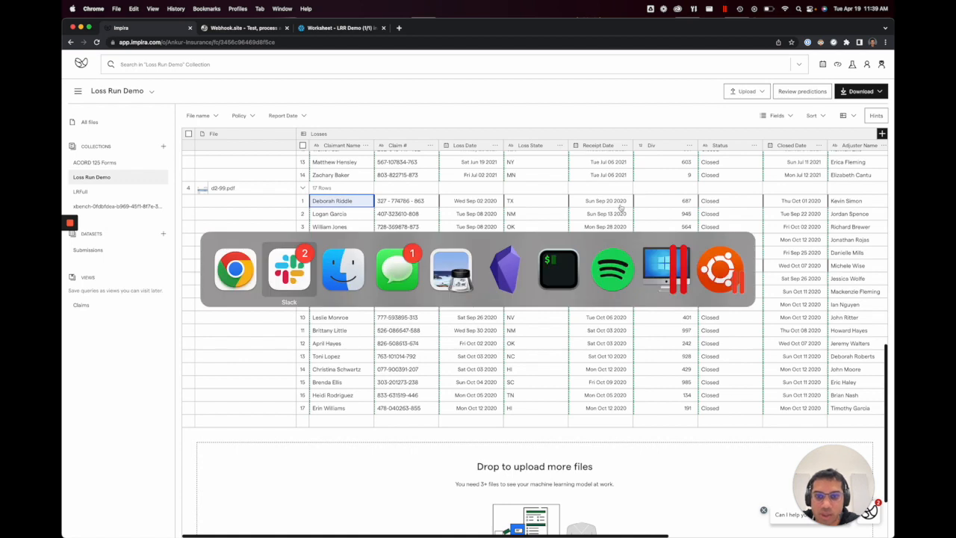
{"action": "key", "text": "super+Tab"}
{"action": "left_click_drag", "start_coordinate": [521, 183], "coordinate": [359, 239]}
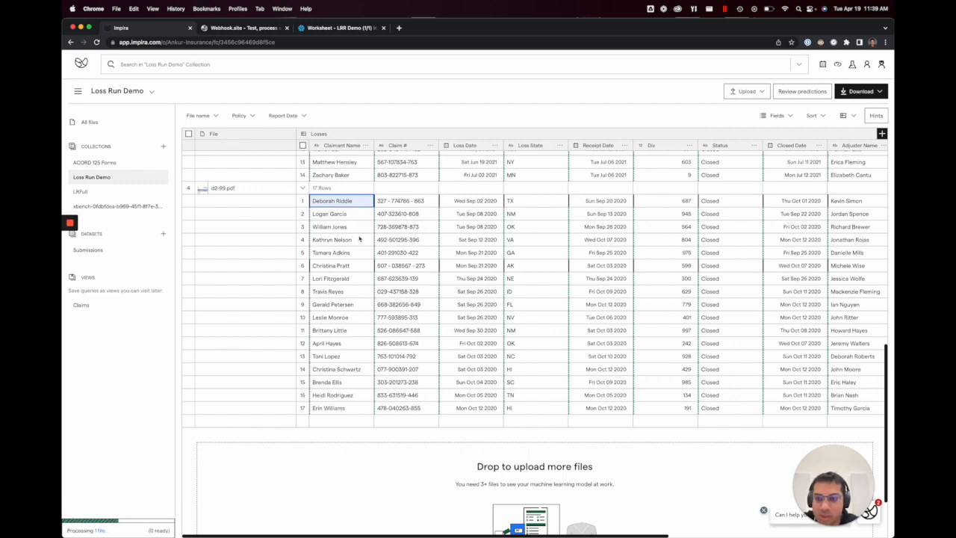
Step: Open the uploaded 288316.pdf, check the extracted losses on all its pages, and return to the collection
{"action": "scroll", "coordinate": [359, 239], "scroll_direction": "up", "scroll_amount": 15}
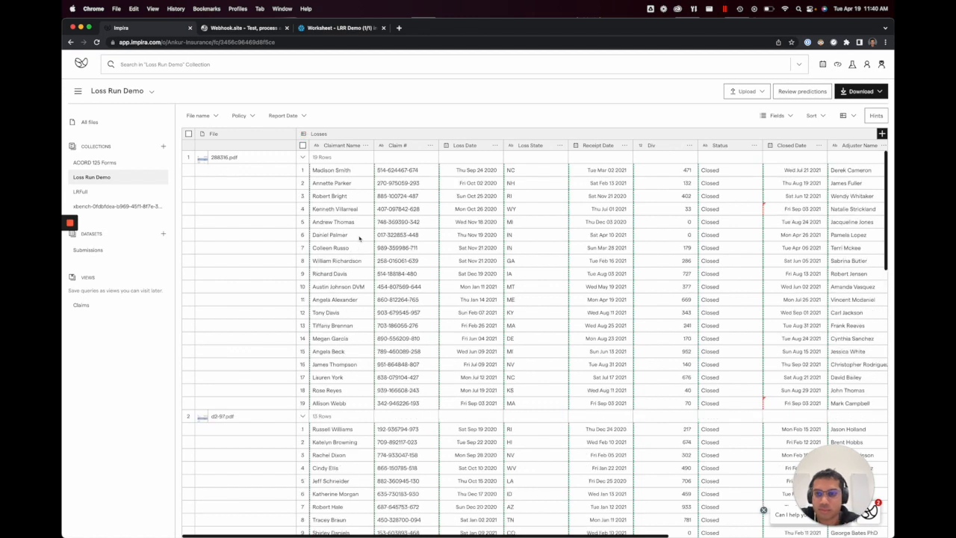
{"action": "left_click", "coordinate": [286, 158]}
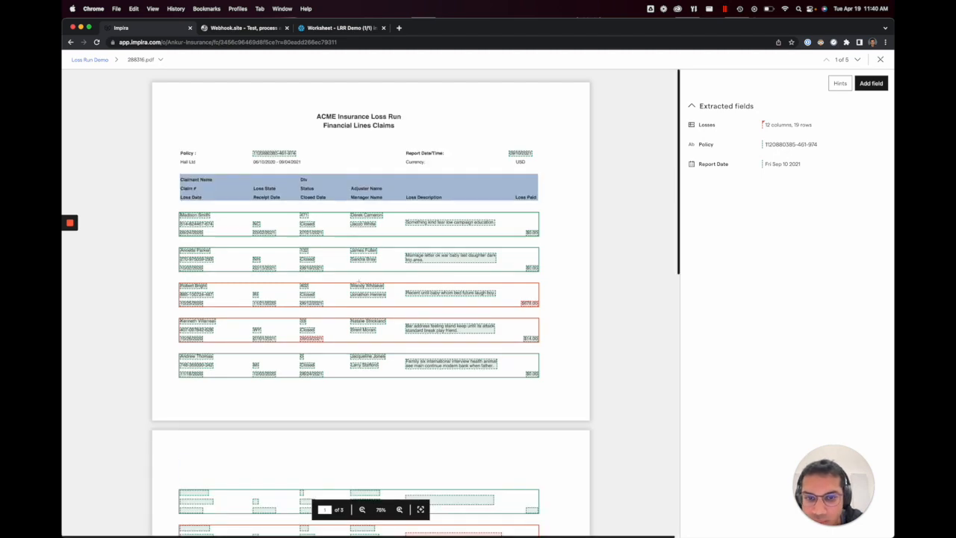
{"action": "scroll", "coordinate": [358, 284], "scroll_direction": "down", "scroll_amount": 3}
{"action": "scroll", "coordinate": [359, 284], "scroll_direction": "down", "scroll_amount": 5}
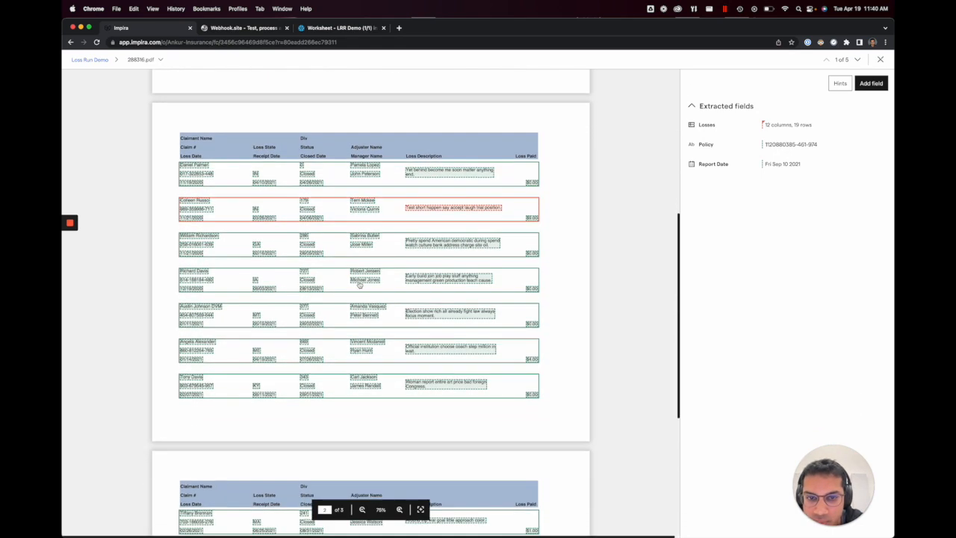
{"action": "scroll", "coordinate": [359, 283], "scroll_direction": "down", "scroll_amount": 5}
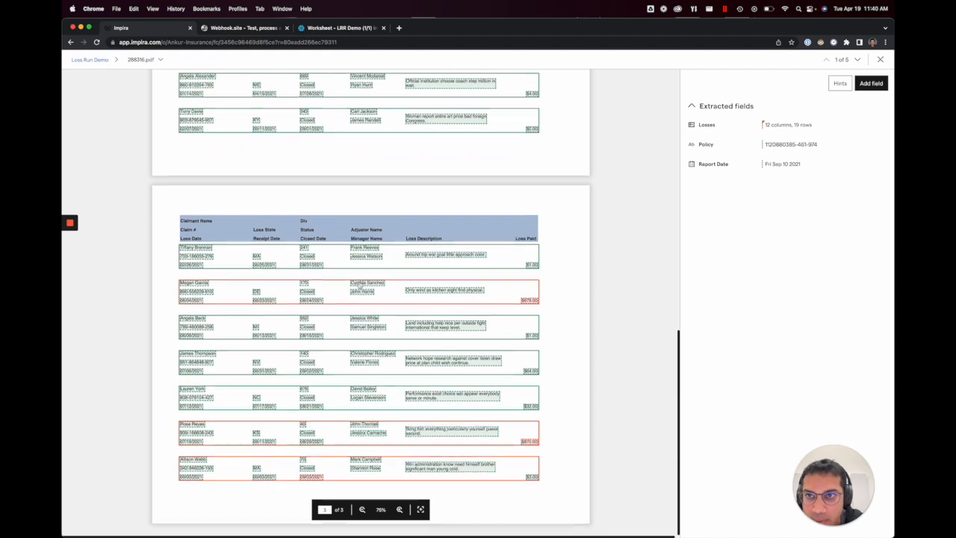
{"action": "key", "text": "Escape"}
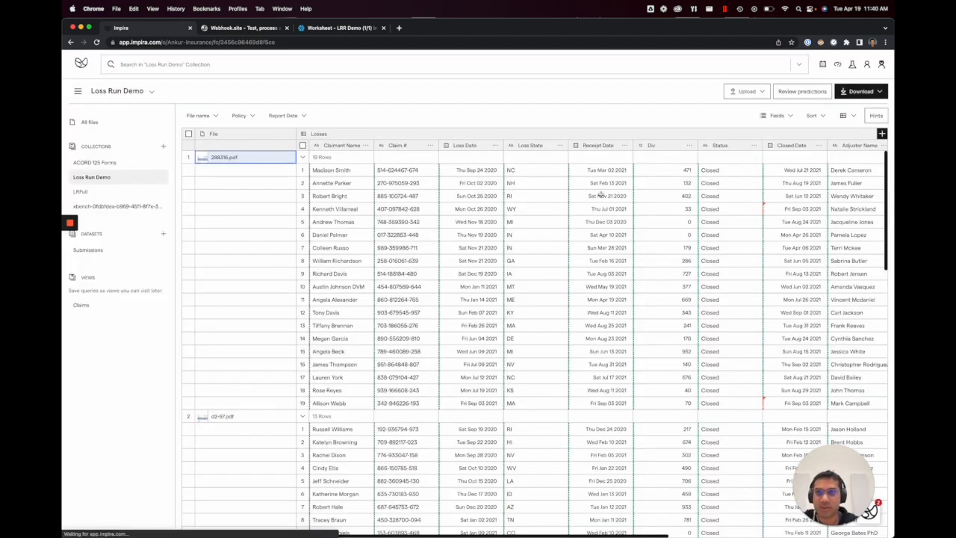
Step: Switch to Webhook.site and examine the raw JSON claim records in the received POST request
{"action": "left_click", "coordinate": [246, 28]}
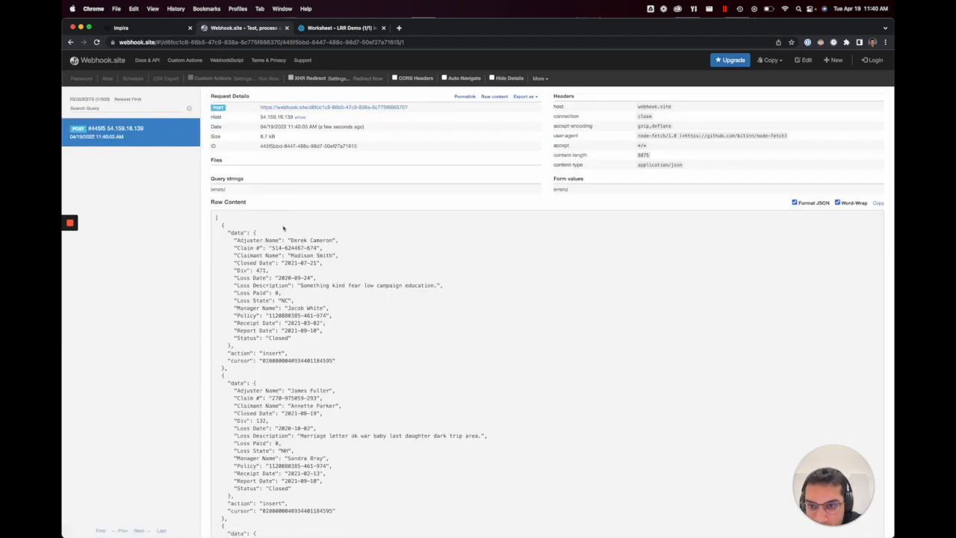
{"action": "scroll", "coordinate": [283, 228], "scroll_direction": "down", "scroll_amount": 1}
{"action": "left_click_drag", "start_coordinate": [256, 222], "coordinate": [270, 268]}
{"action": "left_click", "coordinate": [270, 268]}
{"action": "scroll", "coordinate": [269, 268], "scroll_direction": "down", "scroll_amount": 5}
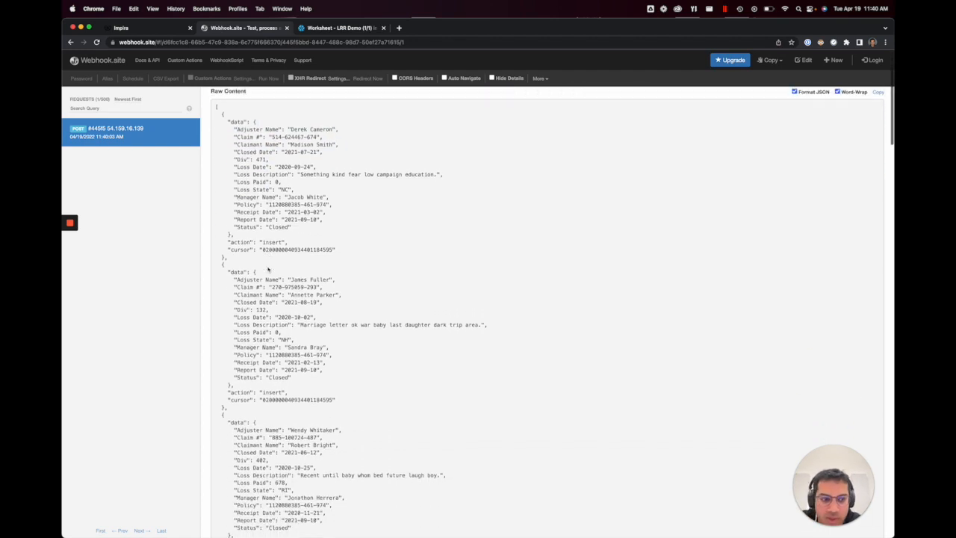
{"action": "scroll", "coordinate": [267, 267], "scroll_direction": "down", "scroll_amount": 10}
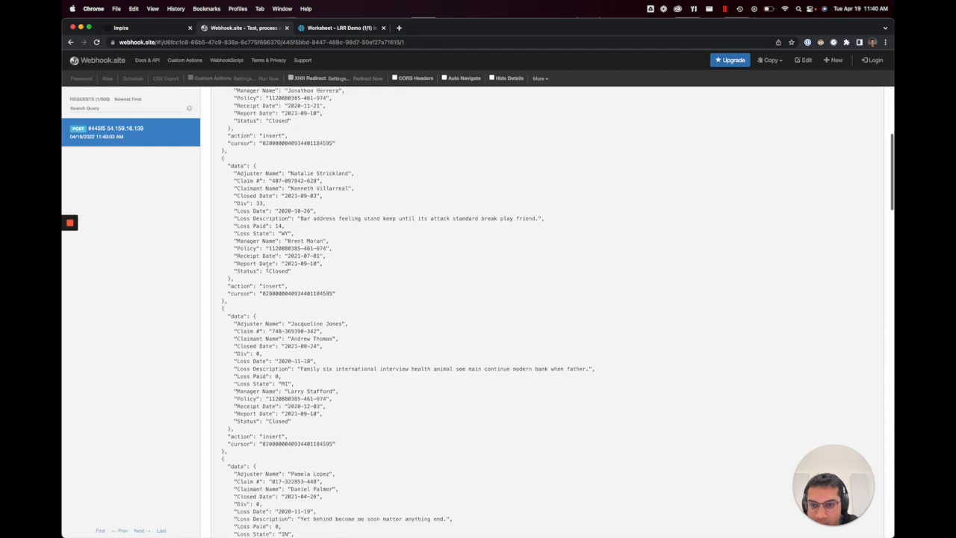
{"action": "scroll", "coordinate": [268, 271], "scroll_direction": "down", "scroll_amount": 8}
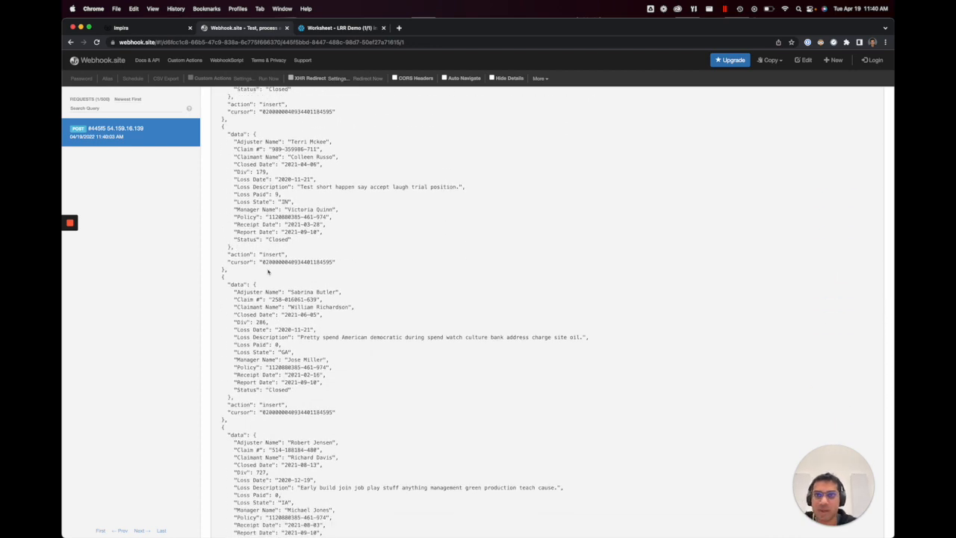
Step: Switch to the Snowflake LRR Demo worksheet, run the lateral FLATTEN query on the claims table's Losses, and review the returned rows
{"action": "key", "text": "ctrl+Tab"}
{"action": "left_click", "coordinate": [276, 127]}
{"action": "key", "text": "super+Return"}
{"action": "scroll", "coordinate": [321, 421], "scroll_direction": "down", "scroll_amount": 15}
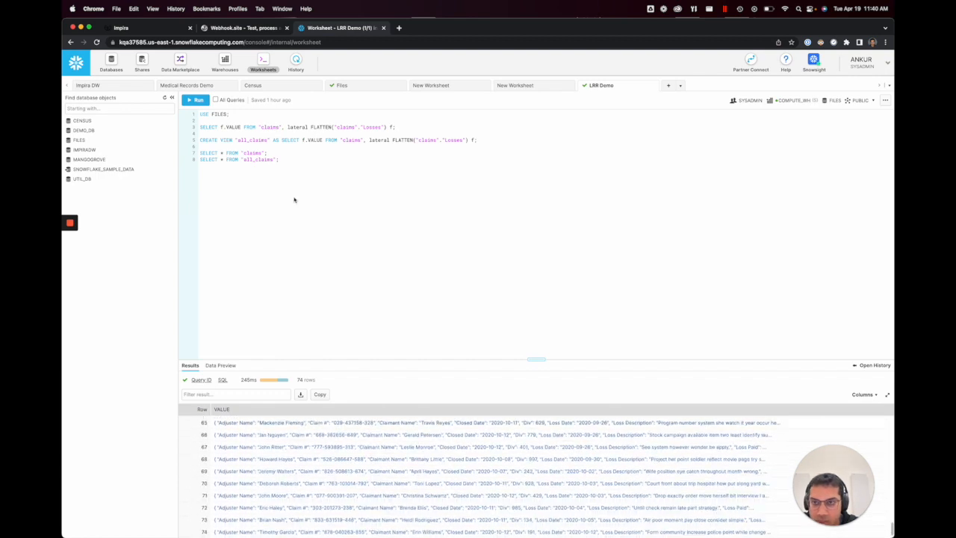
Step: Run SELECT * FROM "claims" and inspect the nested Losses JSON of the d2-97.pdf row
{"action": "key", "text": "super+Return"}
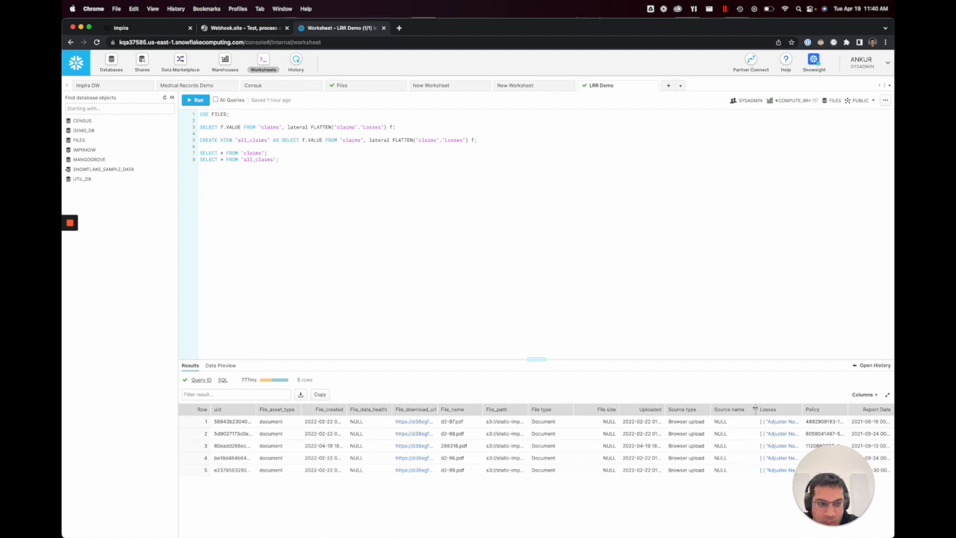
{"action": "left_click", "coordinate": [777, 422]}
{"action": "scroll", "coordinate": [533, 310], "scroll_direction": "down", "scroll_amount": 5}
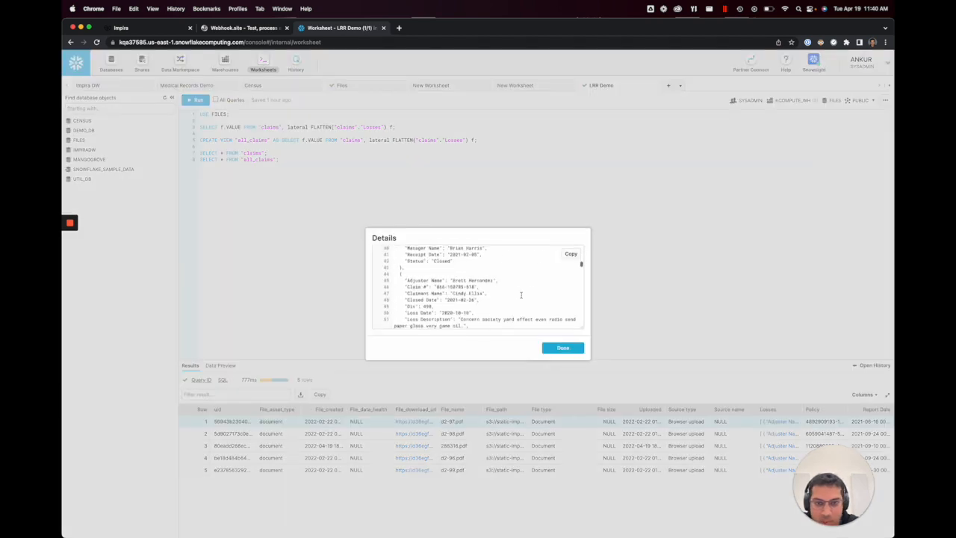
{"action": "left_click", "coordinate": [476, 193]}
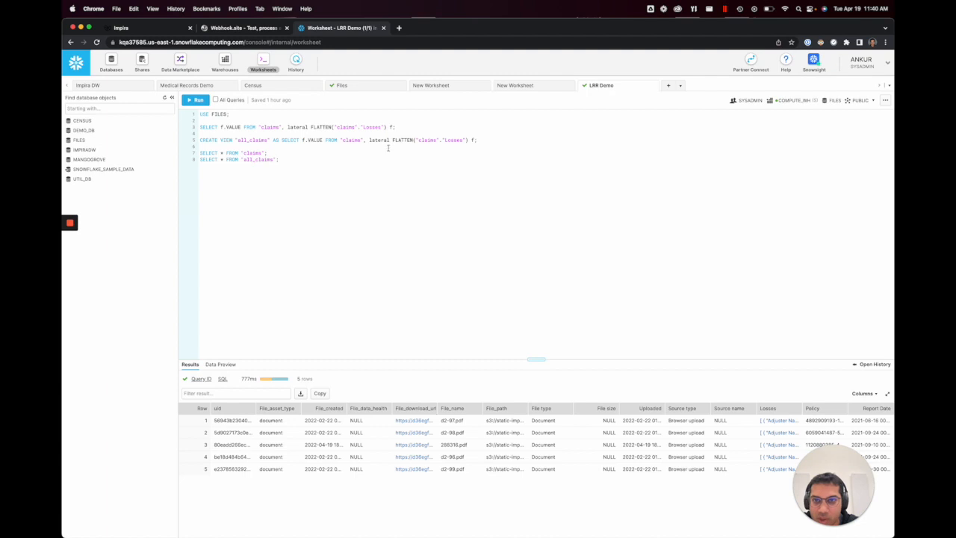
Step: Query the flattened losses again as one row per claim, review the results, and switch back to the Loss Run Demo collection in Impira
{"action": "key", "text": "super+Return"}
{"action": "scroll", "coordinate": [359, 446], "scroll_direction": "down", "scroll_amount": 20}
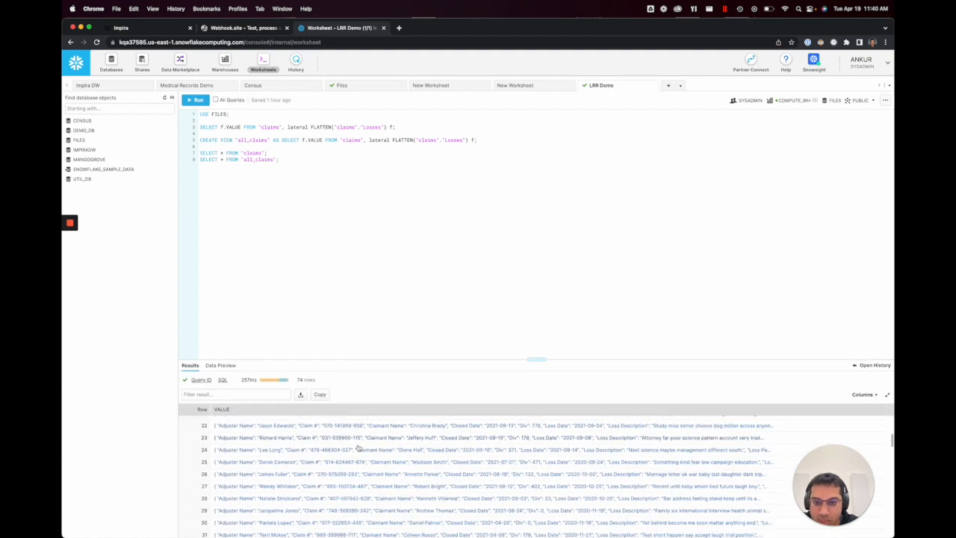
{"action": "scroll", "coordinate": [358, 447], "scroll_direction": "up", "scroll_amount": 20}
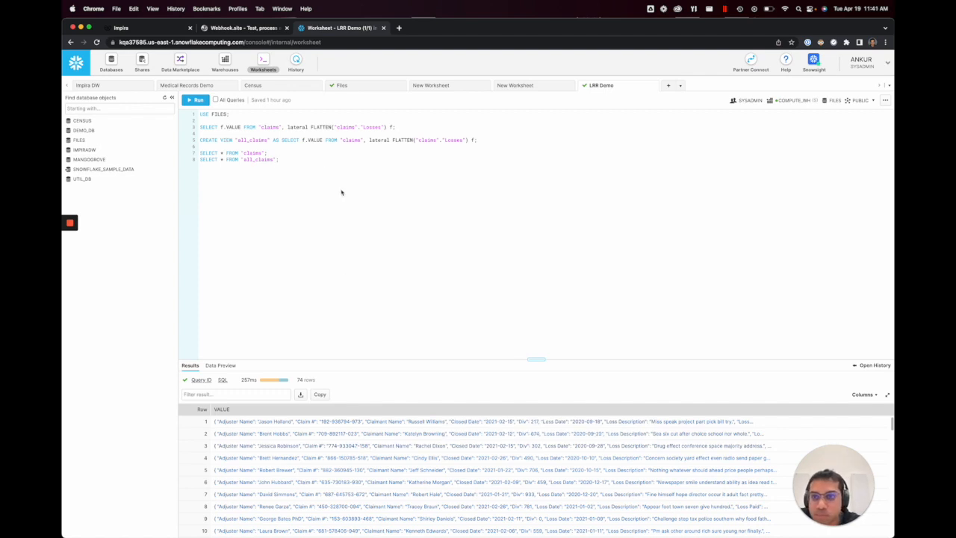
{"action": "left_click", "coordinate": [155, 30]}
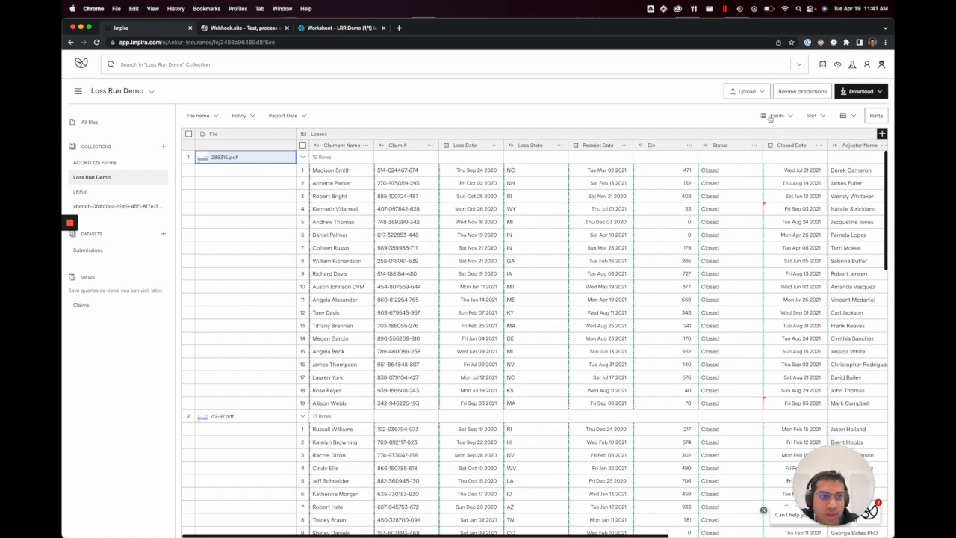
Step: Open the collection's upload API details, examine the Impira Write API guide's introduction and Getting started section, and return to the Loss Run Demo collection
{"action": "left_click", "coordinate": [747, 92]}
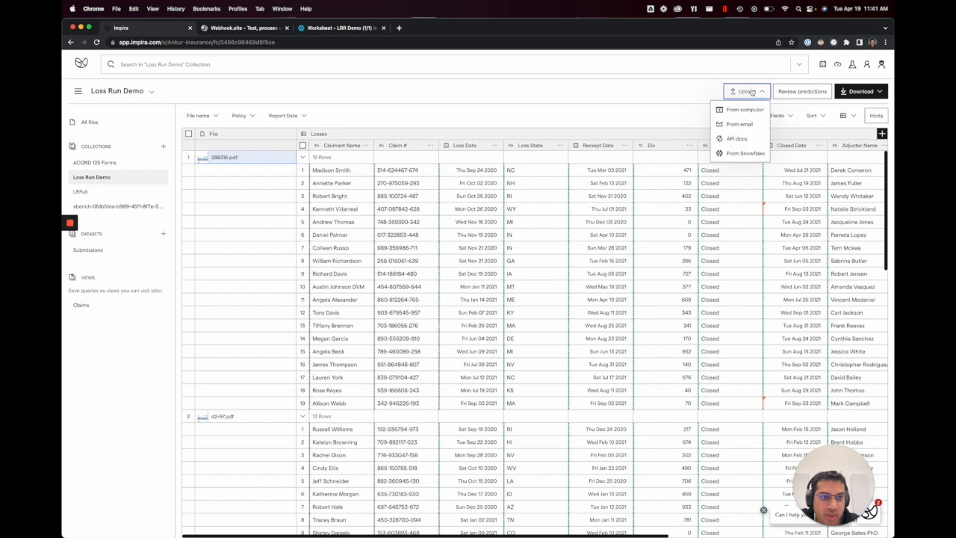
{"action": "left_click", "coordinate": [738, 139]}
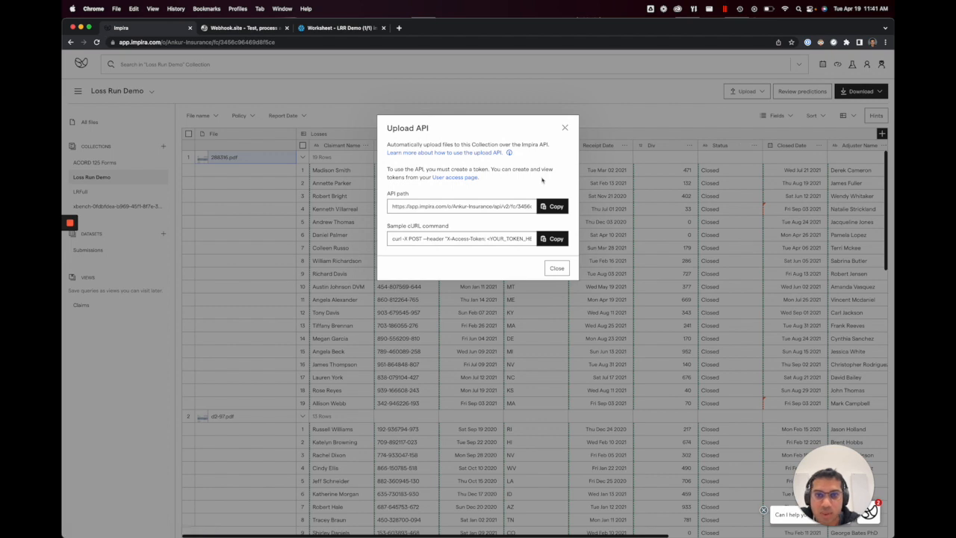
{"action": "left_click", "coordinate": [412, 152]}
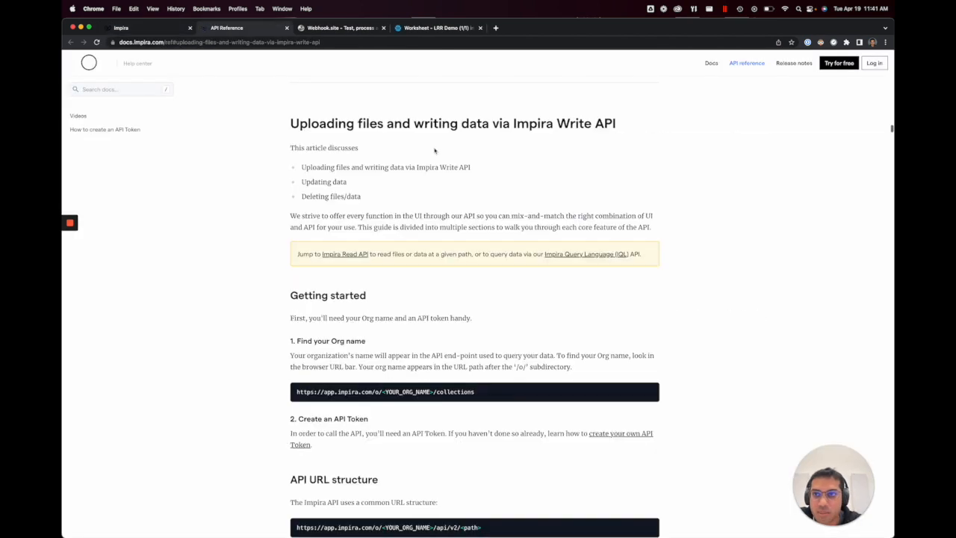
{"action": "scroll", "coordinate": [411, 145], "scroll_direction": "down", "scroll_amount": 5}
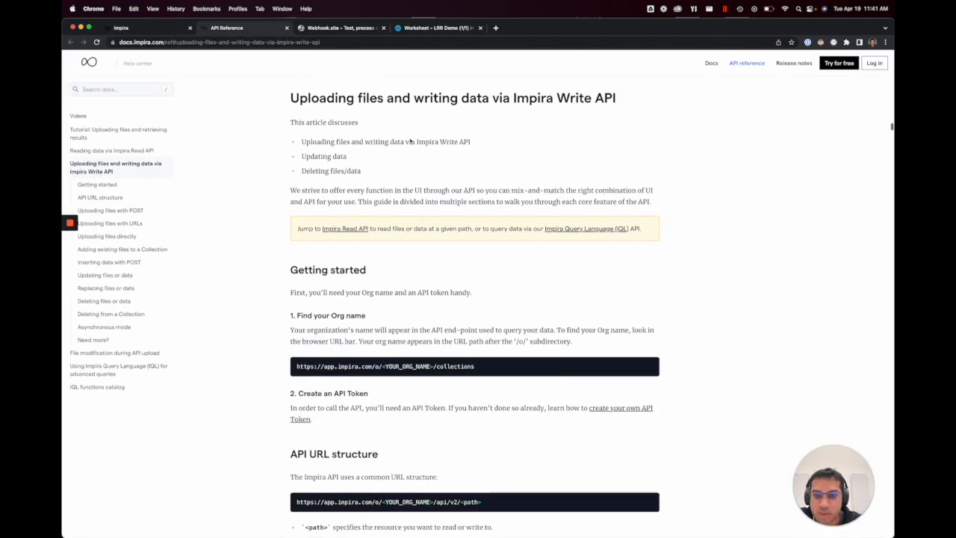
{"action": "scroll", "coordinate": [410, 141], "scroll_direction": "down", "scroll_amount": 3}
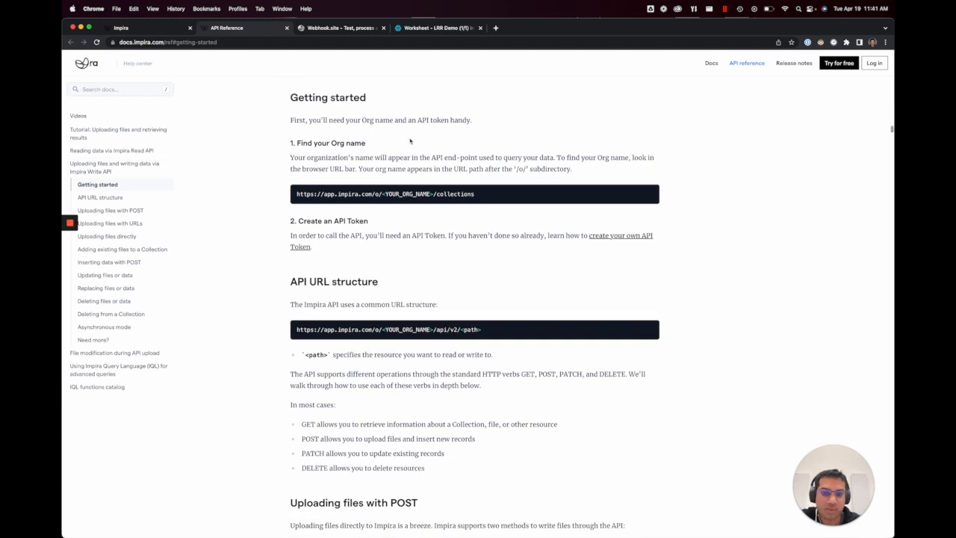
{"action": "left_click", "coordinate": [158, 29]}
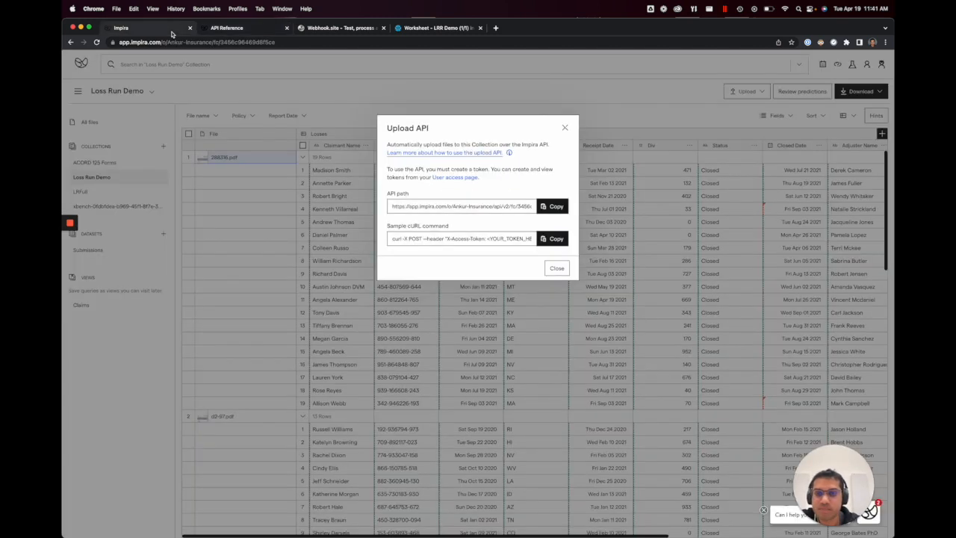
{"action": "left_click", "coordinate": [306, 209]}
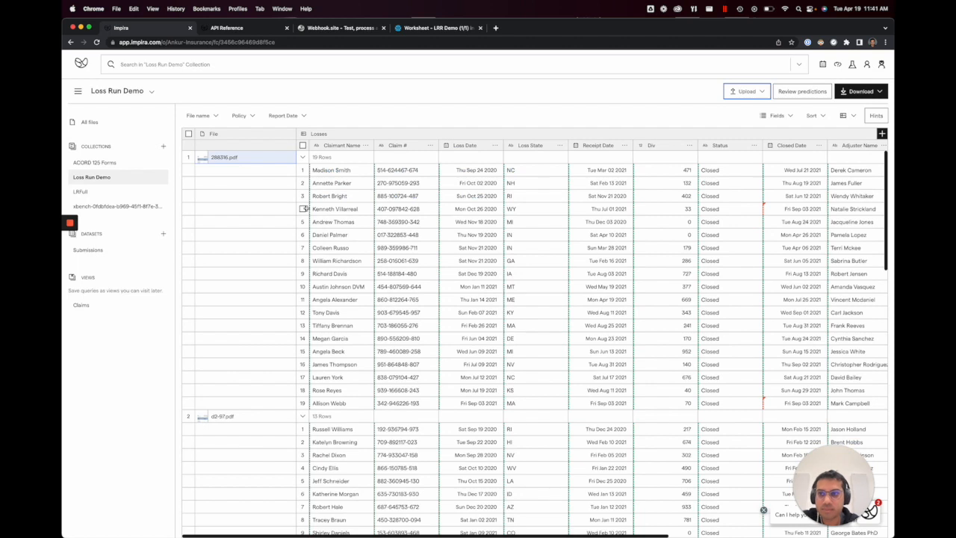
{"action": "scroll", "coordinate": [379, 202], "scroll_direction": "right", "scroll_amount": 3}
{"action": "scroll", "coordinate": [379, 202], "scroll_direction": "down", "scroll_amount": 1}
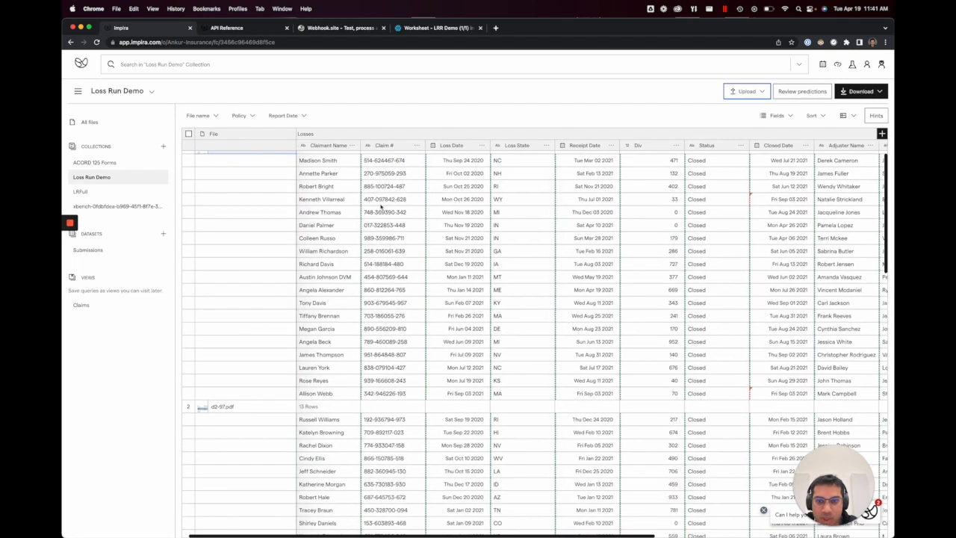
{"action": "scroll", "coordinate": [380, 202], "scroll_direction": "up", "scroll_amount": 1}
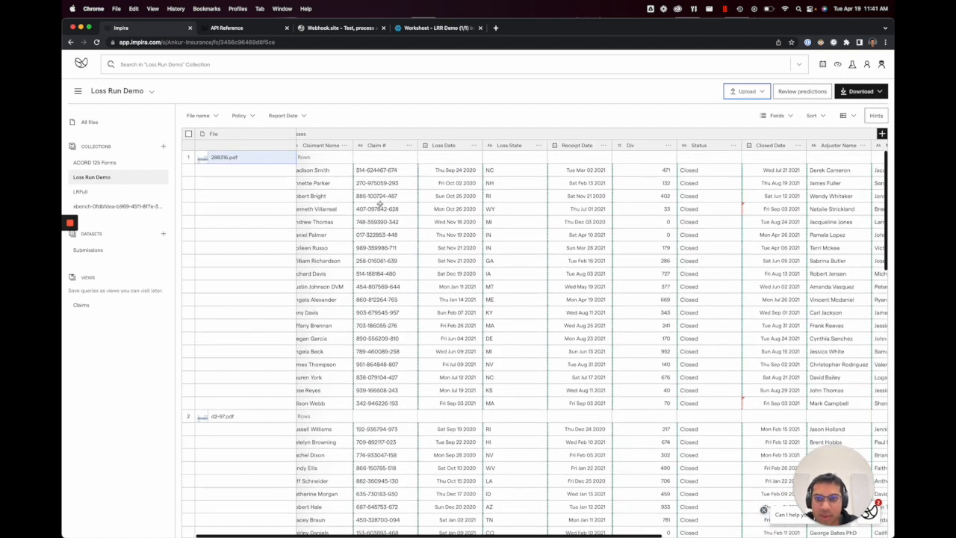
{"action": "scroll", "coordinate": [380, 203], "scroll_direction": "left", "scroll_amount": 3}
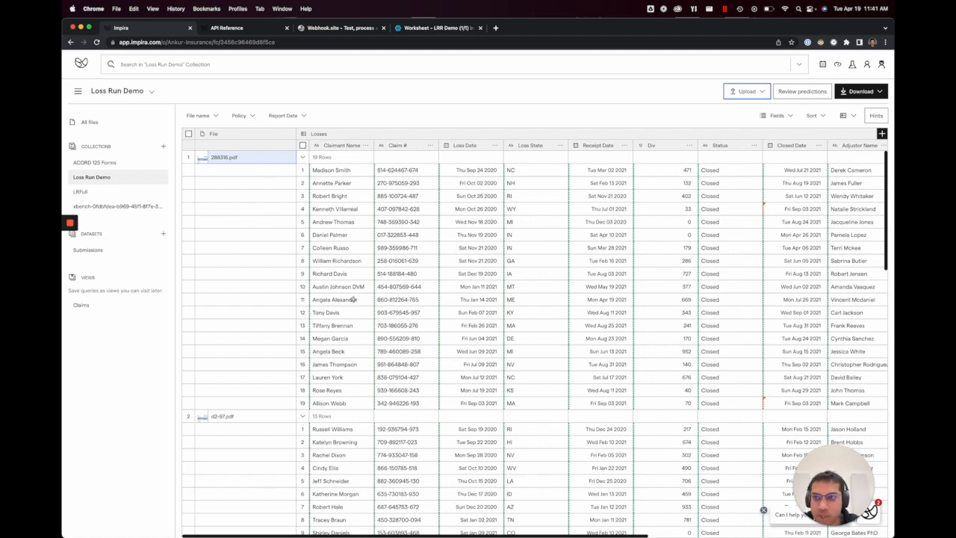
{"action": "scroll", "coordinate": [209, 217], "scroll_direction": "down", "scroll_amount": 3}
{"action": "scroll", "coordinate": [209, 220], "scroll_direction": "up", "scroll_amount": 3}
Step: Add the files d2-96.pdf through d2-99.pdf to a new collection named Loss Run Live Demo and open that collection
{"action": "left_click", "coordinate": [188, 134]}
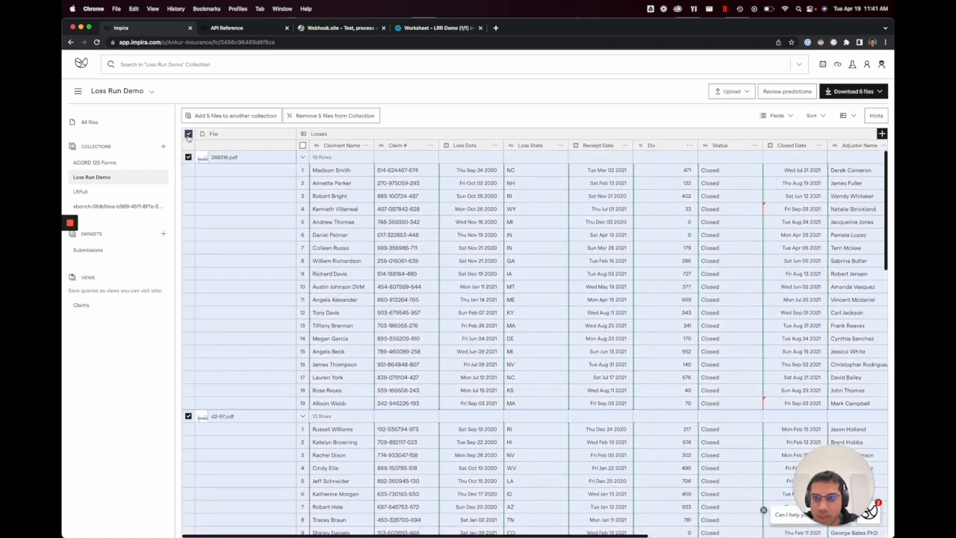
{"action": "left_click", "coordinate": [188, 157]}
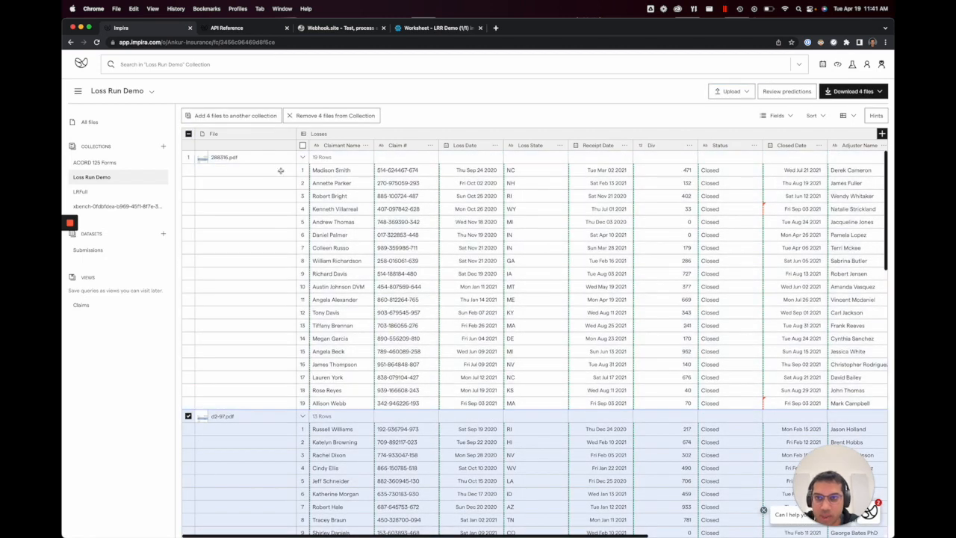
{"action": "left_click", "coordinate": [257, 116]}
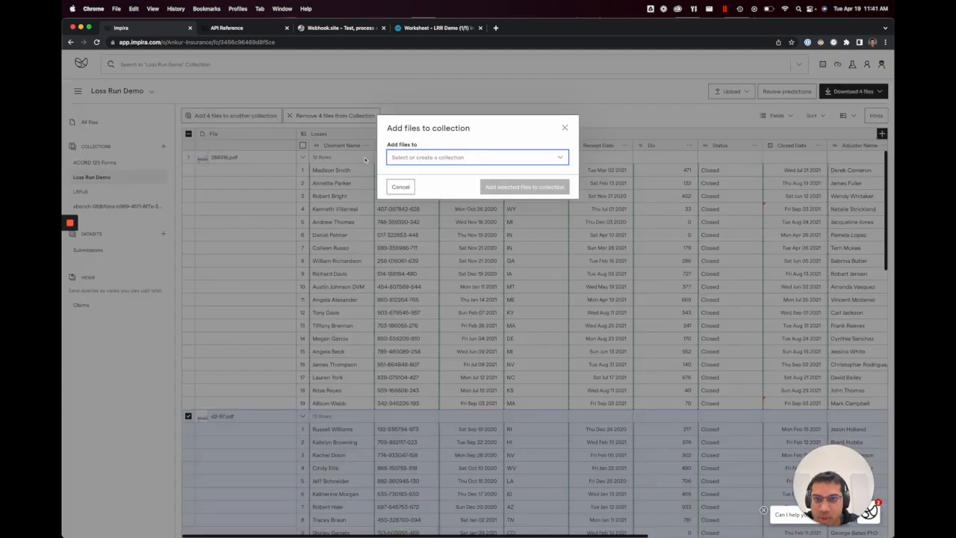
{"action": "left_click", "coordinate": [414, 157]}
{"action": "left_click", "coordinate": [433, 219]}
{"action": "type", "text": "Loss Run Live Demo"}
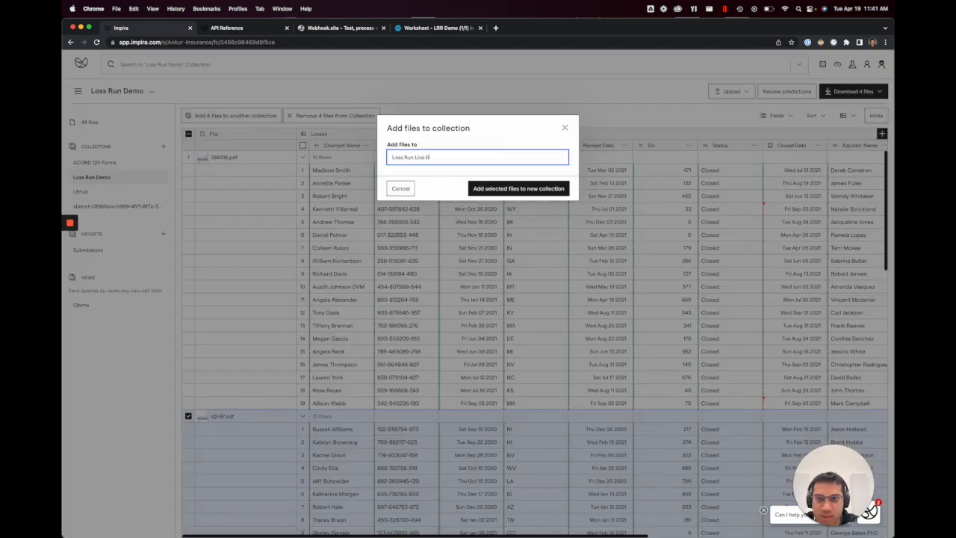
{"action": "key", "text": "Return"}
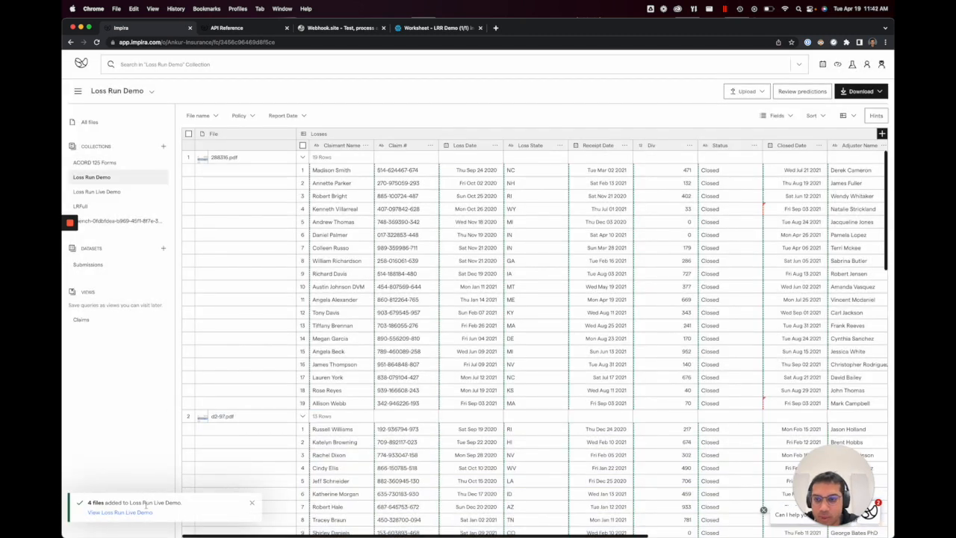
{"action": "left_click", "coordinate": [142, 512]}
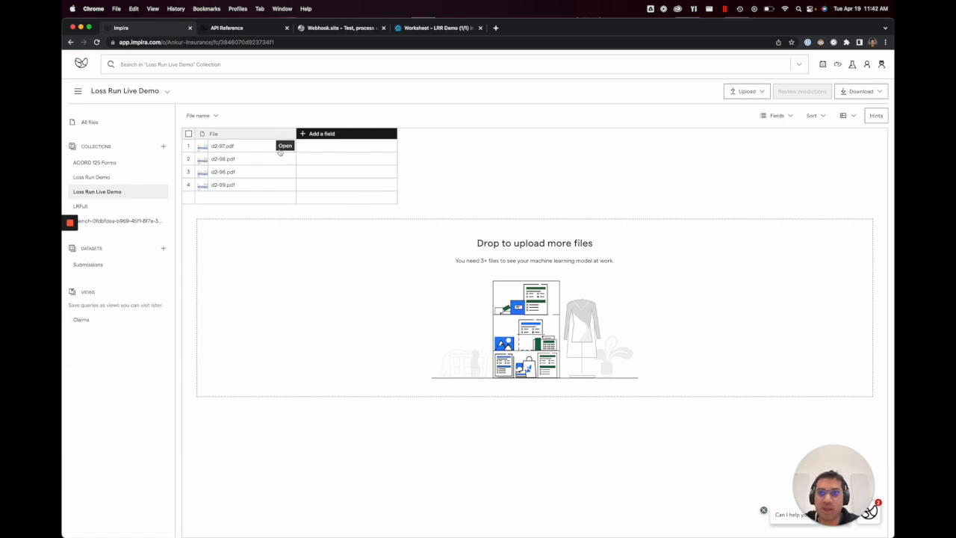
Step: In d2-97.pdf, add a new table field named Claims and mark the full-width first claim record as its first row
{"action": "left_click", "coordinate": [281, 145]}
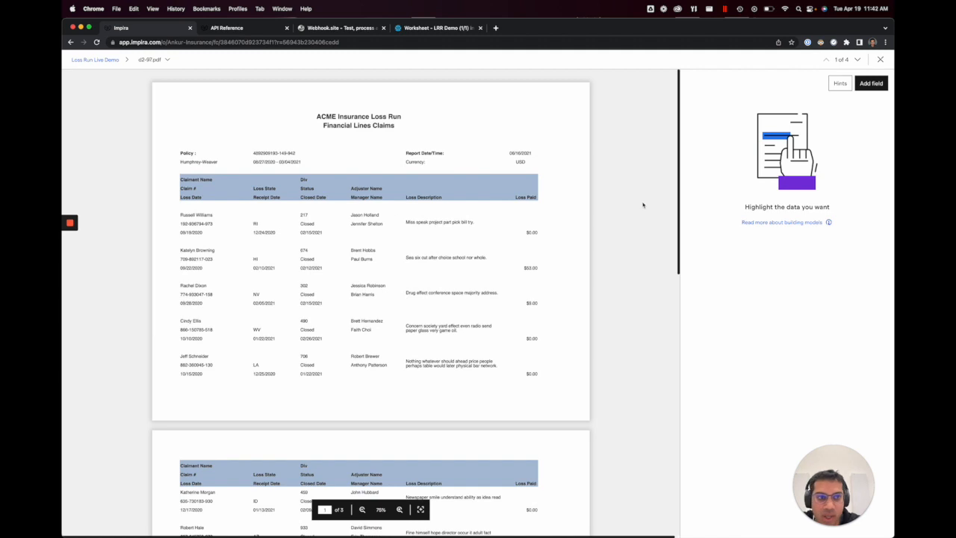
{"action": "left_click", "coordinate": [868, 84]}
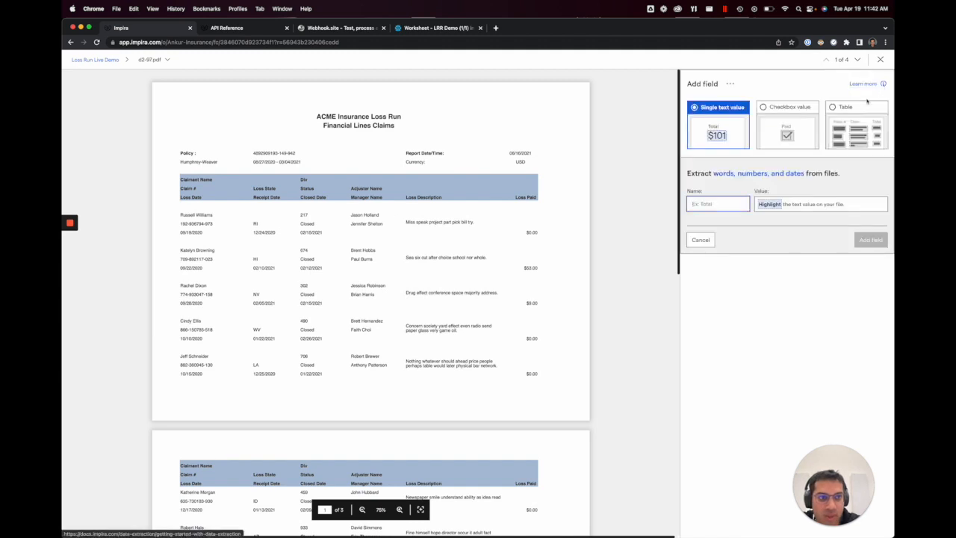
{"action": "left_click", "coordinate": [845, 123]}
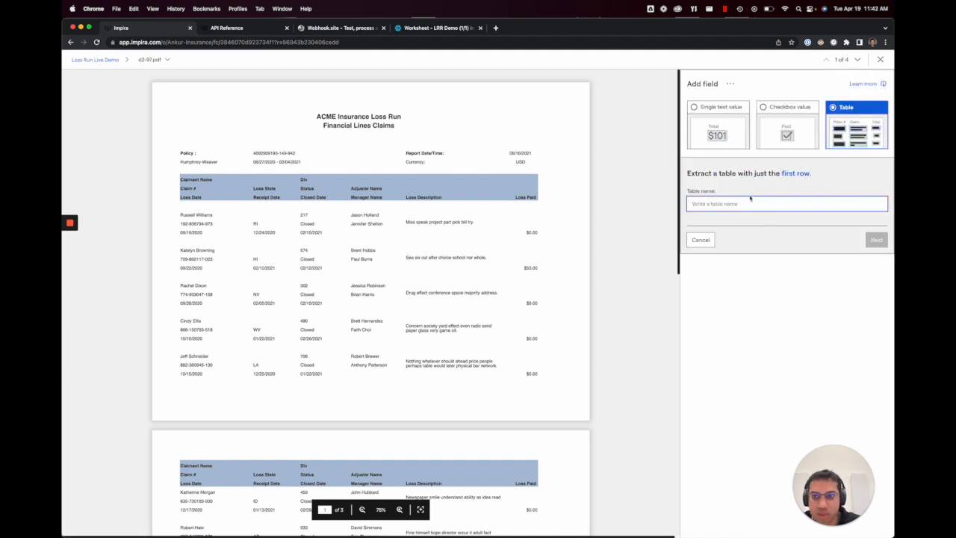
{"action": "type", "text": "Claims"}
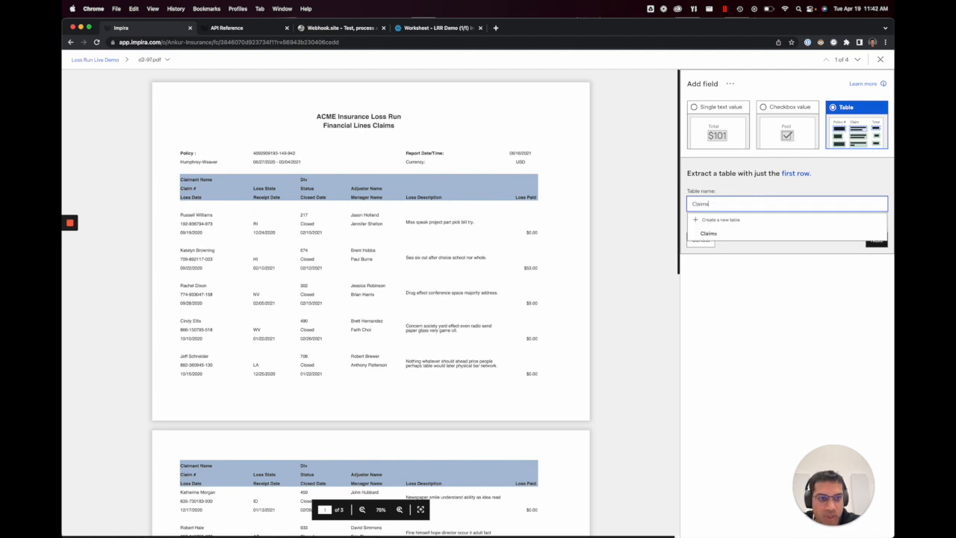
{"action": "key", "text": "Return"}
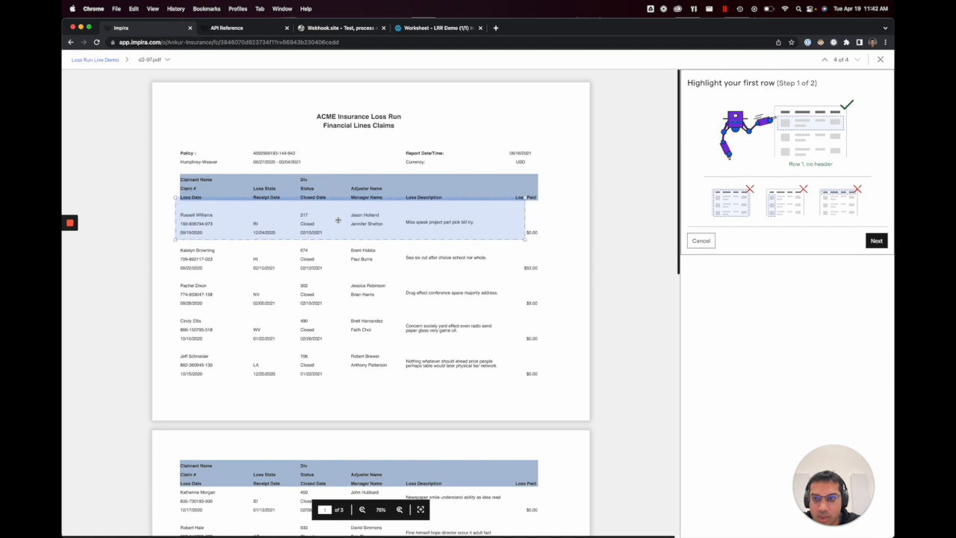
{"action": "left_click_drag", "start_coordinate": [525, 241], "coordinate": [551, 245]}
{"action": "left_click", "coordinate": [876, 240]}
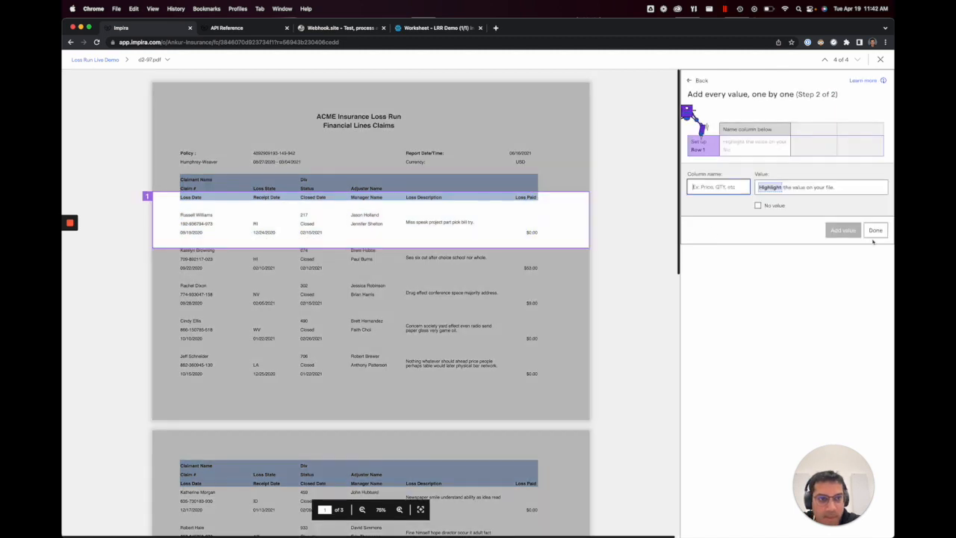
Step: Map the first row's claimant, claim number and loss date values to columns named Claimant Name, Claim # and Loss Date
{"action": "left_click", "coordinate": [196, 215]}
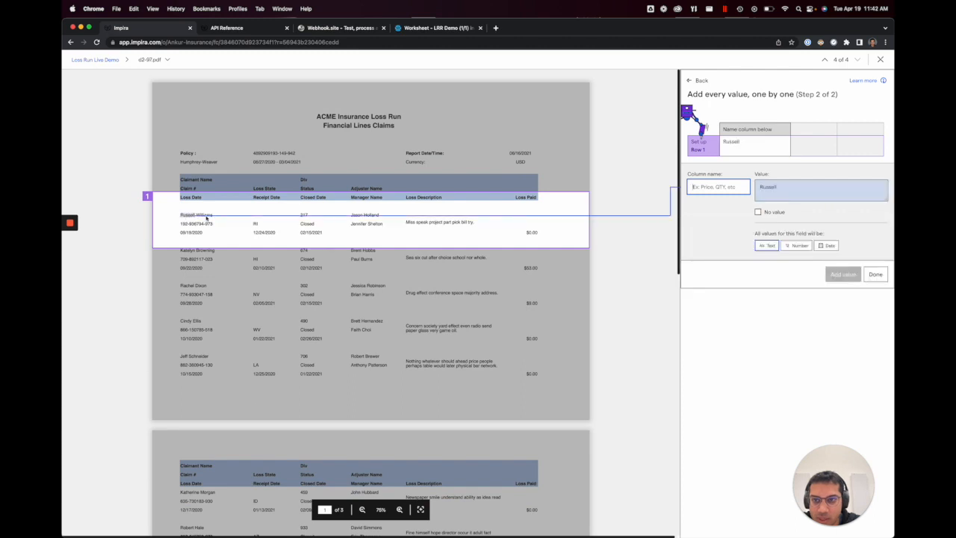
{"action": "type", "text": "Claimant Name"}
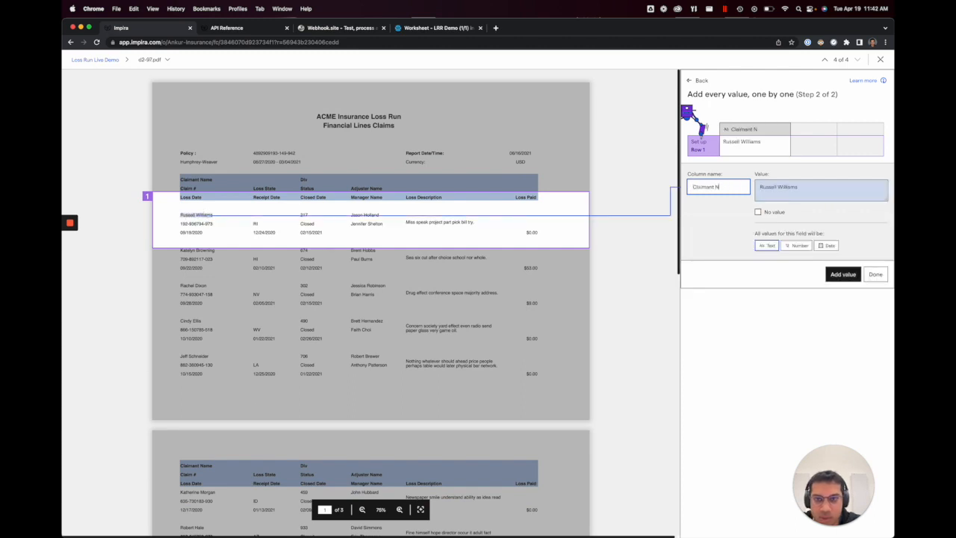
{"action": "key", "text": "Return"}
{"action": "left_click", "coordinate": [183, 223]}
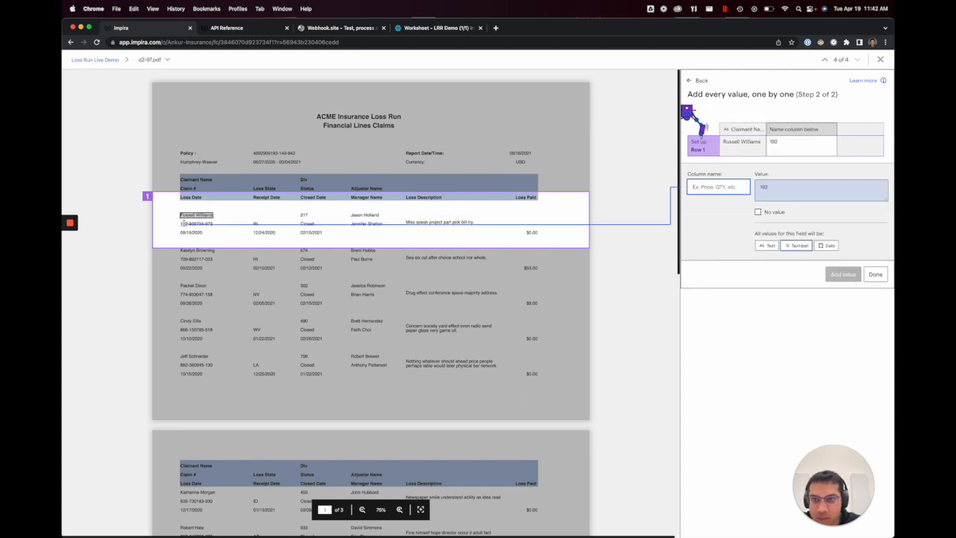
{"action": "type", "text": "Claim #"}
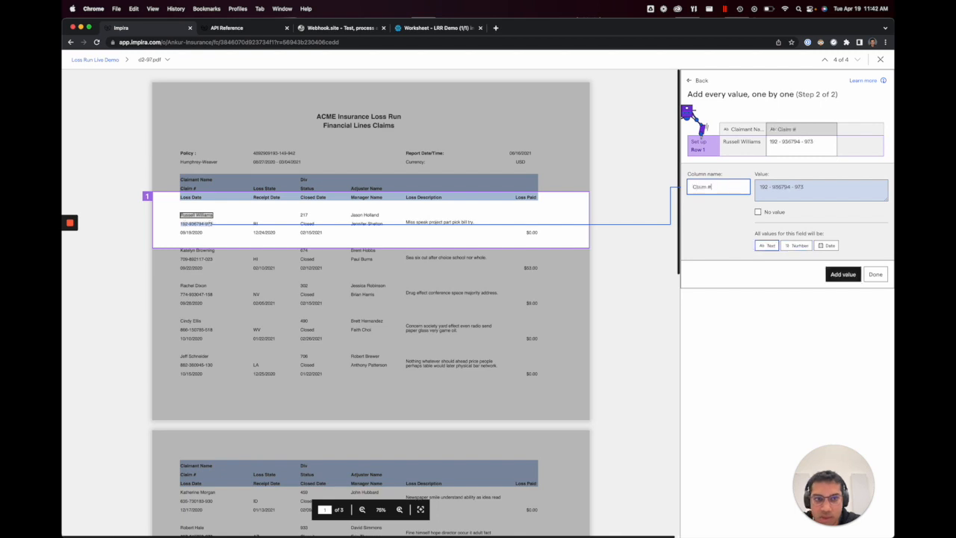
{"action": "key", "text": "Return"}
{"action": "left_click", "coordinate": [193, 233]}
{"action": "type", "text": "Loss Date"}
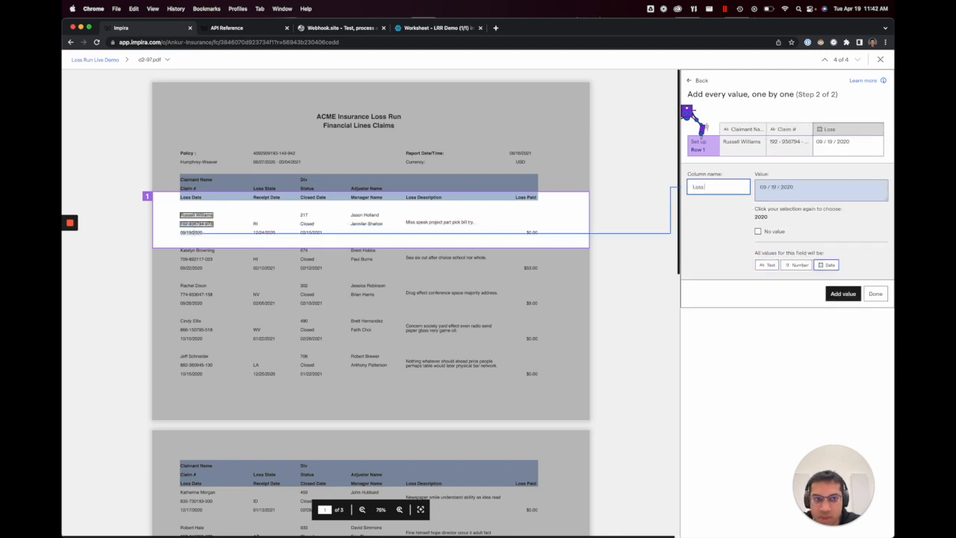
{"action": "key", "text": "Return"}
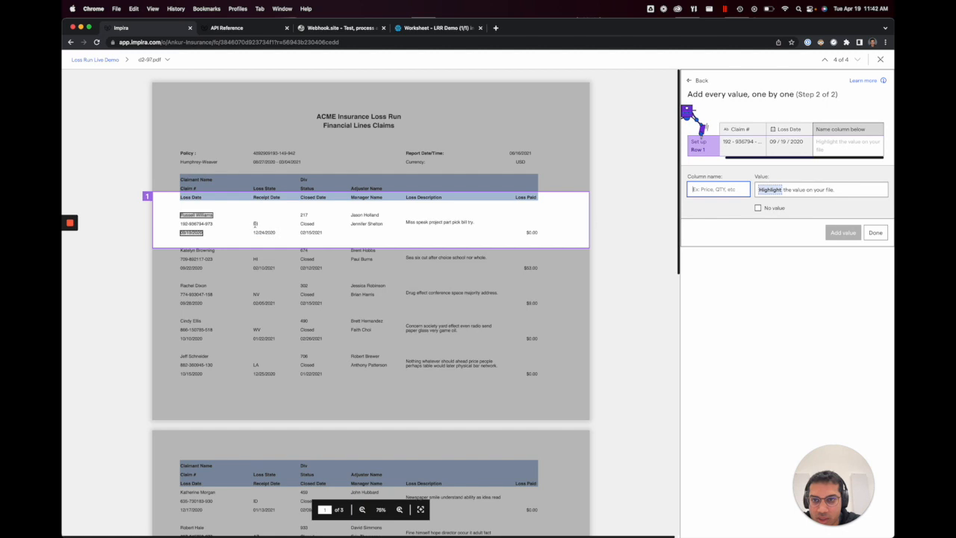
Step: Add the Loss State and Receipt Date columns from the first row's state code and the date beneath it
{"action": "left_click", "coordinate": [255, 223]}
{"action": "type", "text": "Loss State"}
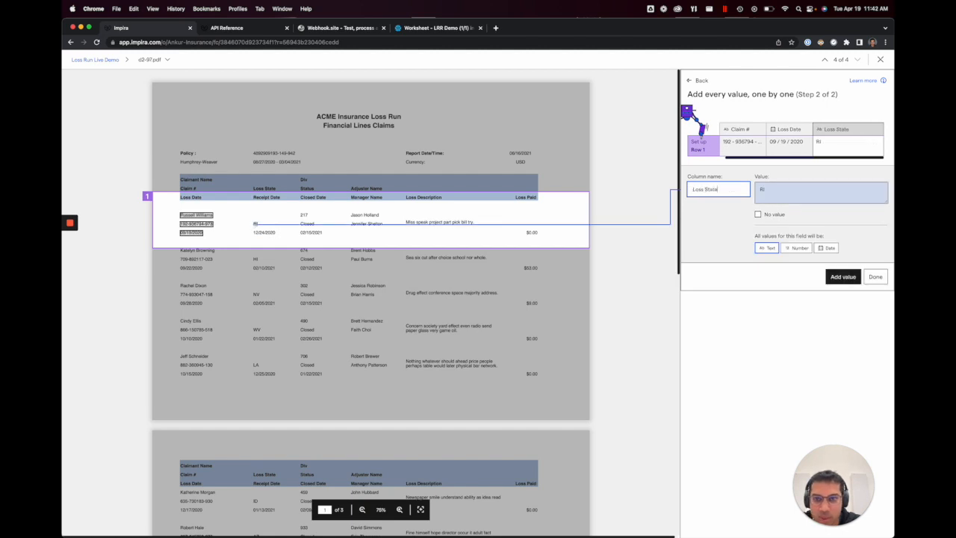
{"action": "key", "text": "Return"}
{"action": "left_click", "coordinate": [259, 232]}
{"action": "type", "text": "Receipt Date"}
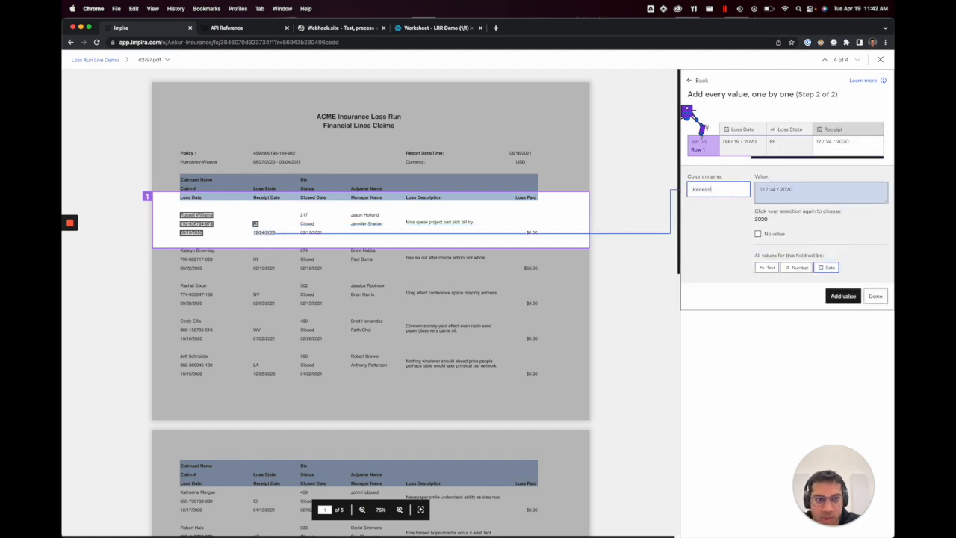
{"action": "key", "text": "Return"}
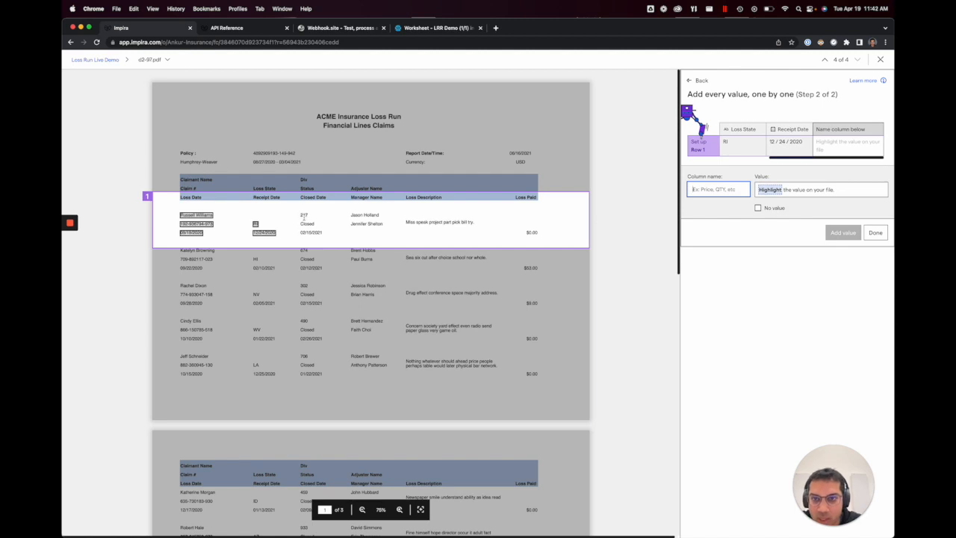
Step: Add the Div, Status and Closed Date columns from the first row's division number, status and closing date
{"action": "left_click", "coordinate": [303, 214]}
{"action": "type", "text": "Div"}
{"action": "key", "text": "Return"}
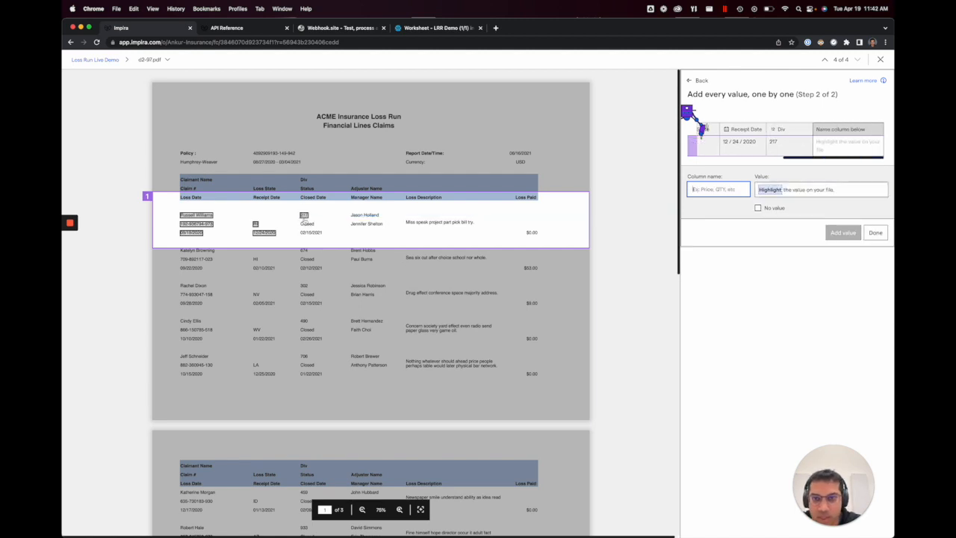
{"action": "left_click", "coordinate": [306, 223]}
{"action": "type", "text": "Status"}
{"action": "key", "text": "Return"}
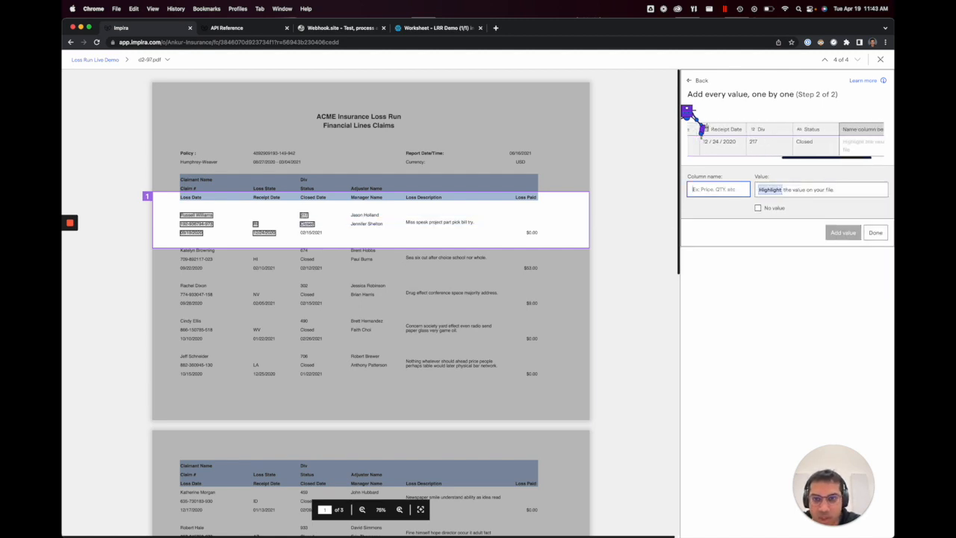
{"action": "left_click", "coordinate": [311, 232]}
{"action": "left_click", "coordinate": [311, 232]}
{"action": "type", "text": "Closed Date"}
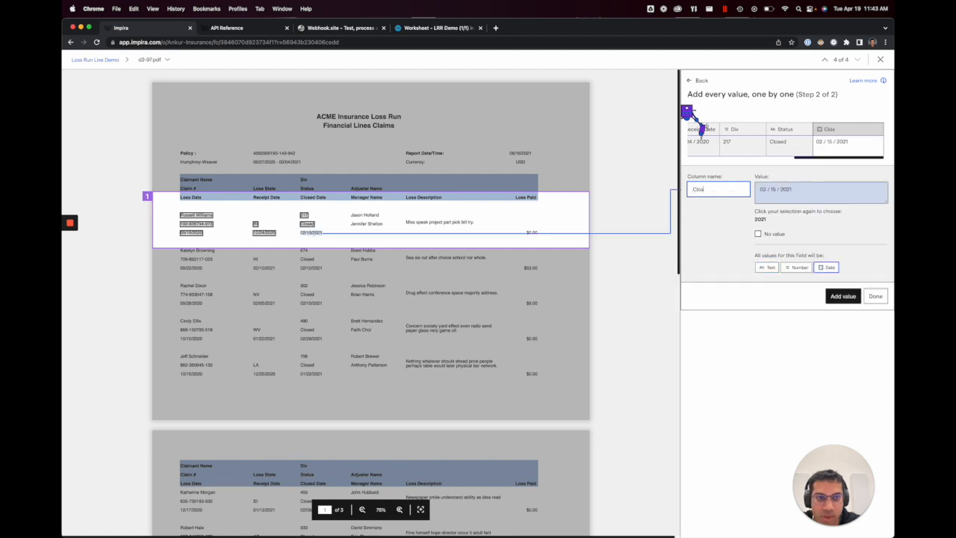
{"action": "key", "text": "Return"}
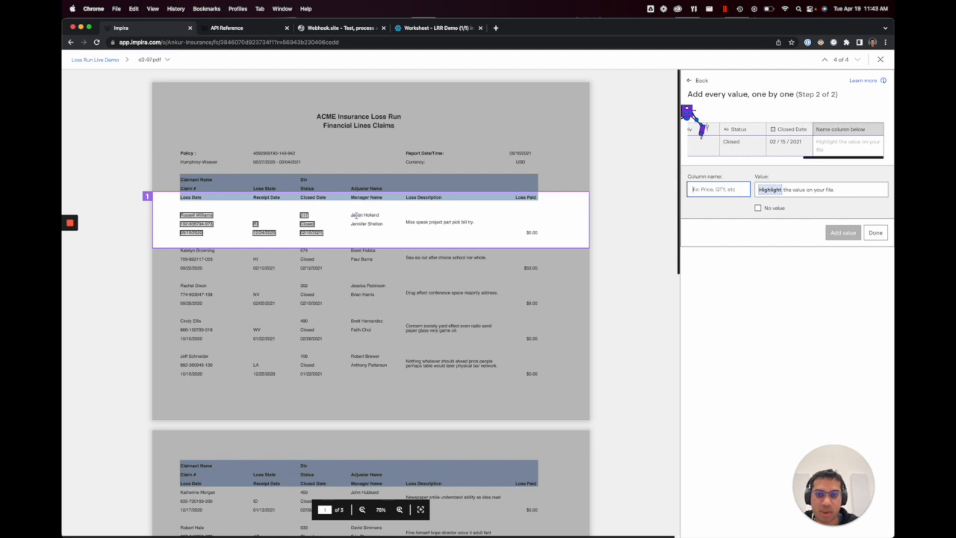
Step: Add the Adjuster Name and Manager Name columns from the two names stacked in the first row
{"action": "left_click", "coordinate": [357, 215]}
{"action": "left_click", "coordinate": [371, 215]}
{"action": "type", "text": "Adjuster Na"}
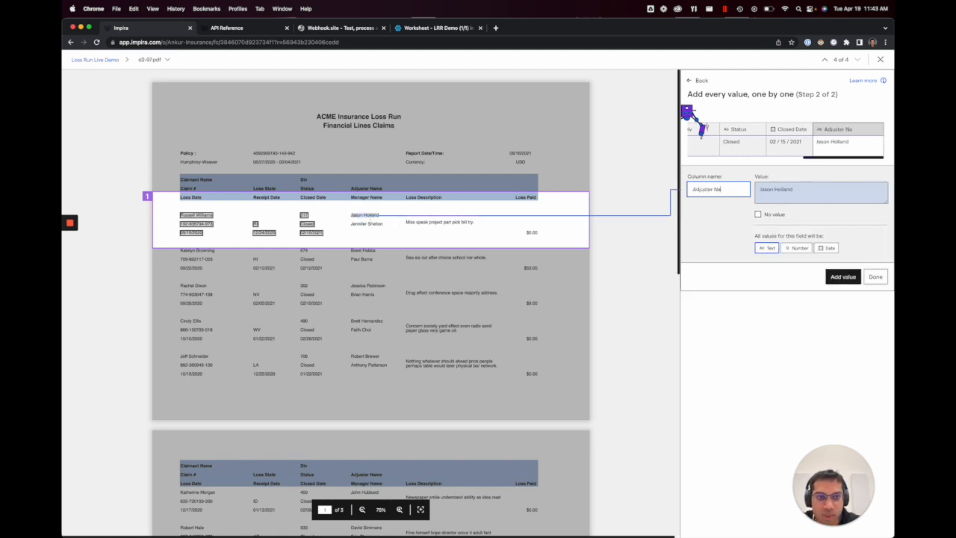
{"action": "type", "text": "me"}
{"action": "key", "text": "Return"}
{"action": "left_click", "coordinate": [374, 223]}
{"action": "left_click", "coordinate": [357, 224]}
{"action": "type", "text": "Manager N"}
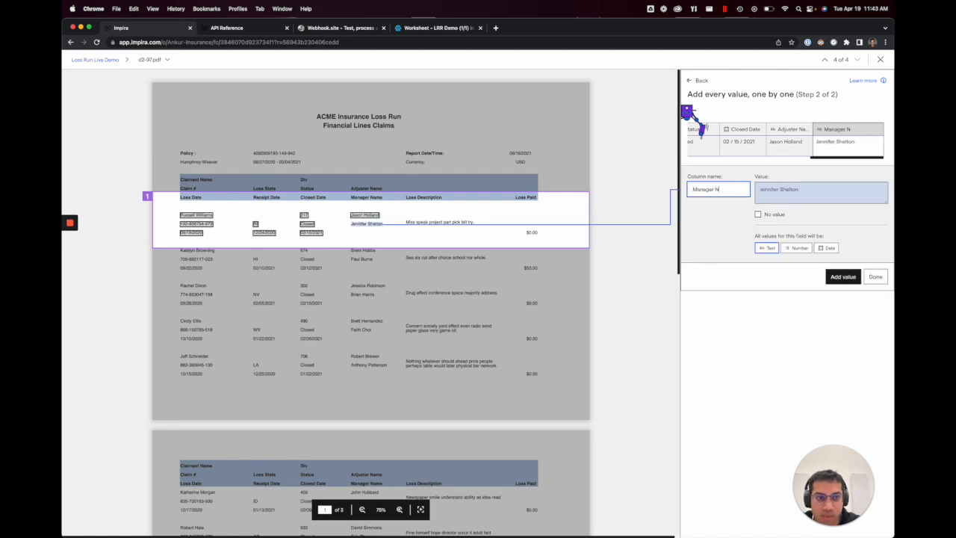
{"action": "type", "text": "ame"}
{"action": "key", "text": "Return"}
Step: Add the Loss Description and Loss Paid columns from the first row's description and $0.00 amount, and finish defining the table
{"action": "left_click", "coordinate": [432, 224]}
{"action": "type", "text": "Loss Description"}
{"action": "key", "text": "Return"}
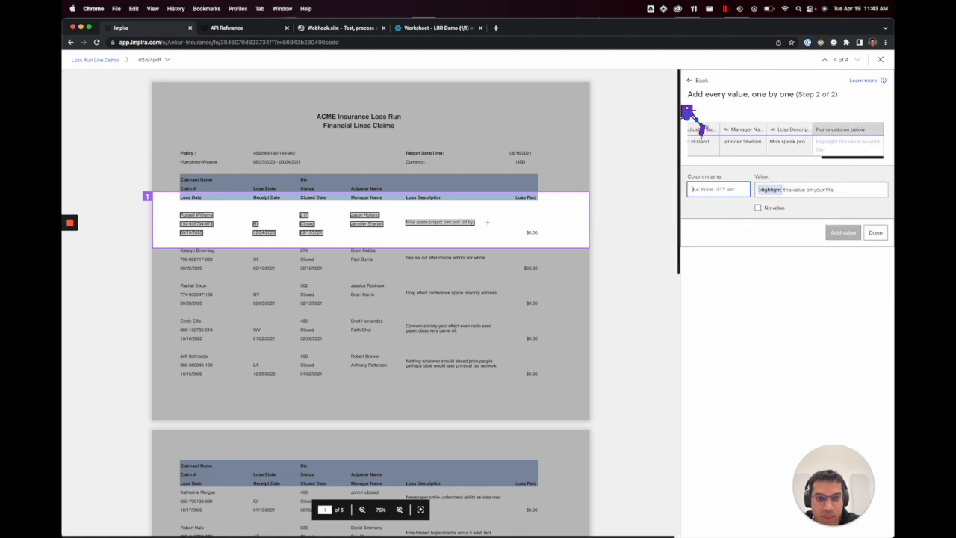
{"action": "left_click", "coordinate": [531, 232]}
{"action": "type", "text": "Loss Paid"}
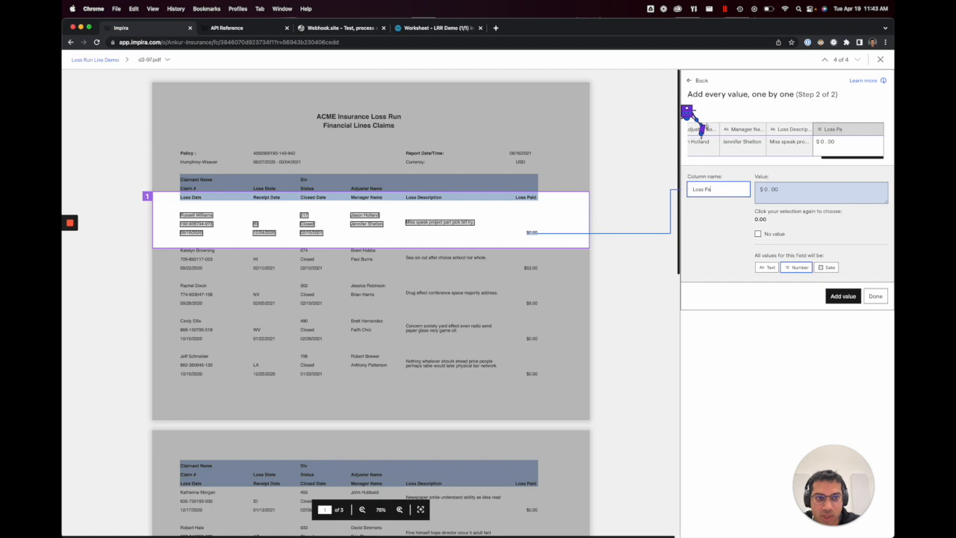
{"action": "key", "text": "Return"}
{"action": "left_click", "coordinate": [875, 233]}
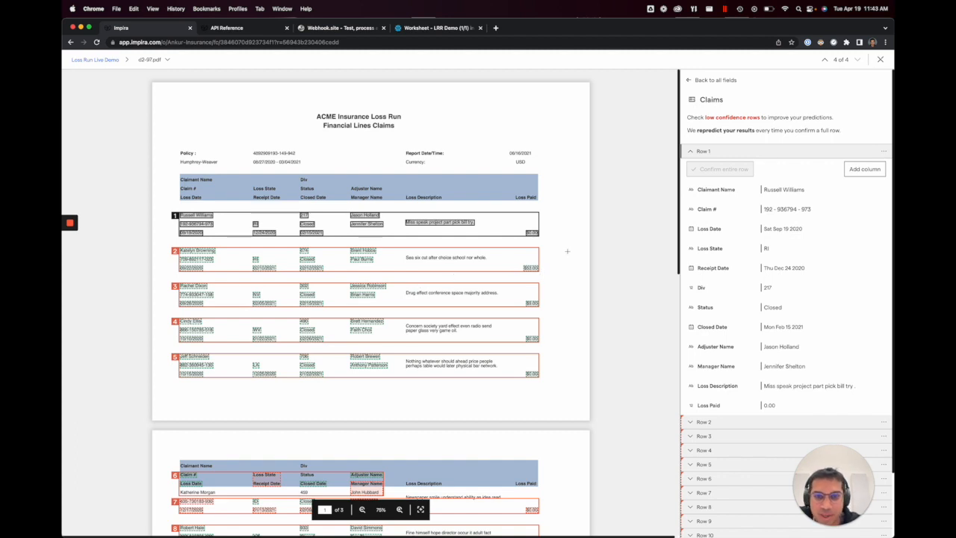
Step: Examine the predicted claim rows across the pages, comparing row 6 at the second page's header with row 1
{"action": "scroll", "coordinate": [523, 252], "scroll_direction": "down", "scroll_amount": 10}
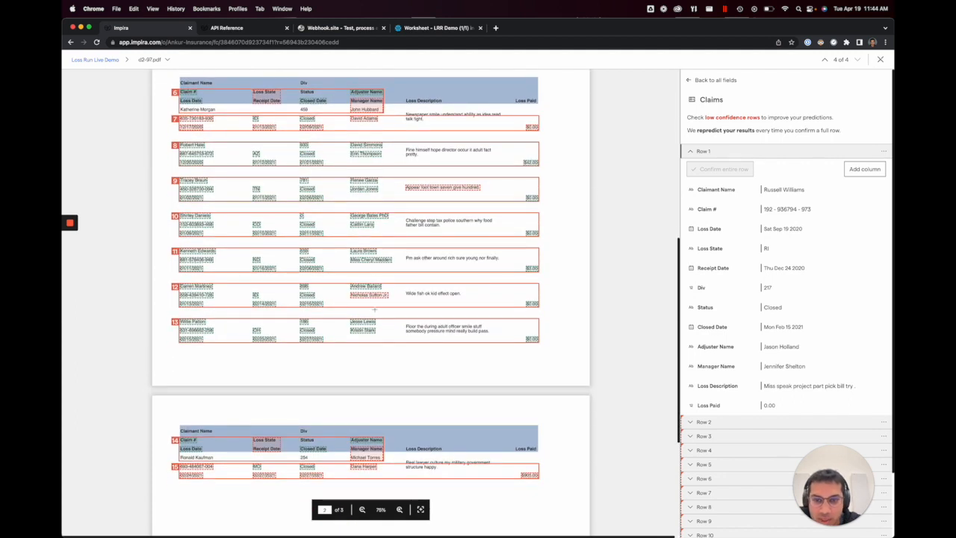
{"action": "scroll", "coordinate": [373, 305], "scroll_direction": "up", "scroll_amount": 10}
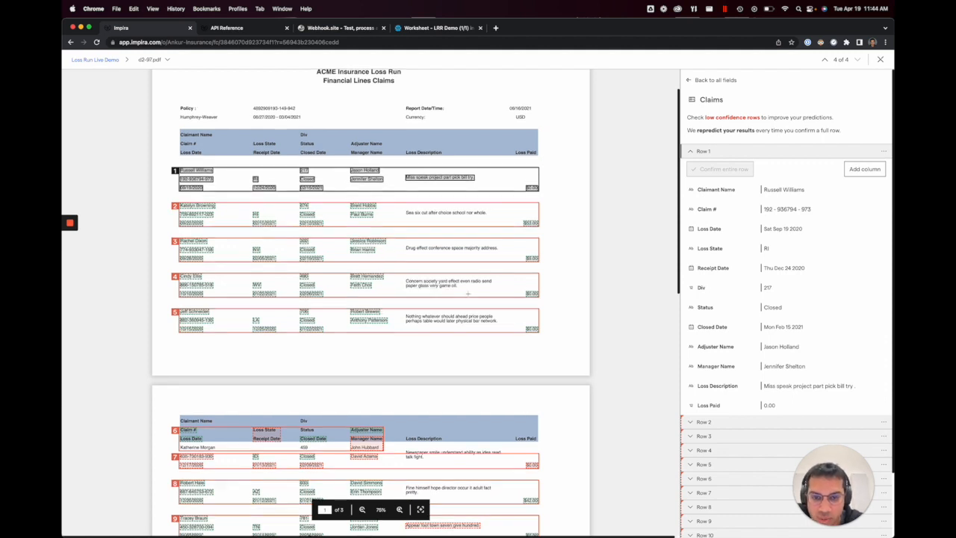
{"action": "scroll", "coordinate": [467, 294], "scroll_direction": "down", "scroll_amount": 3}
{"action": "scroll", "coordinate": [448, 239], "scroll_direction": "up", "scroll_amount": 4}
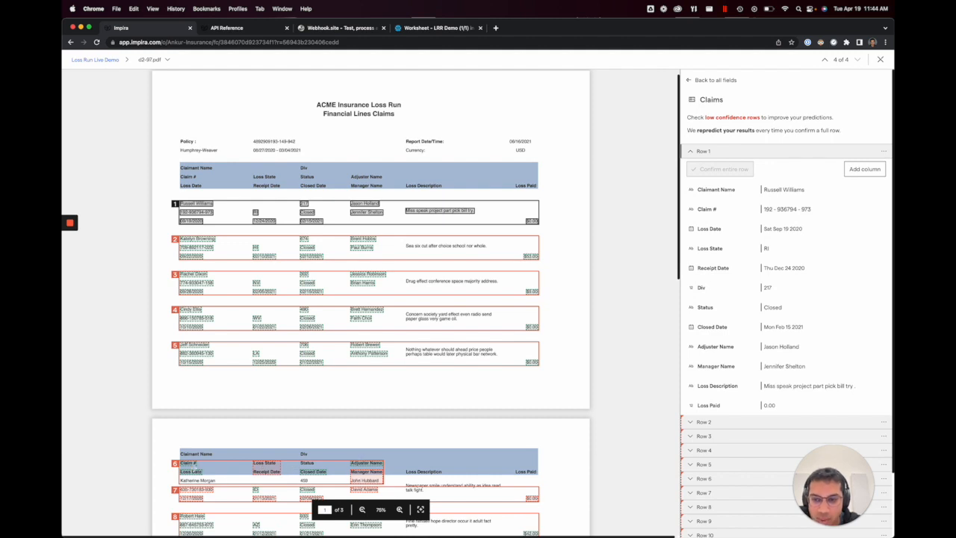
{"action": "left_click", "coordinate": [191, 464]}
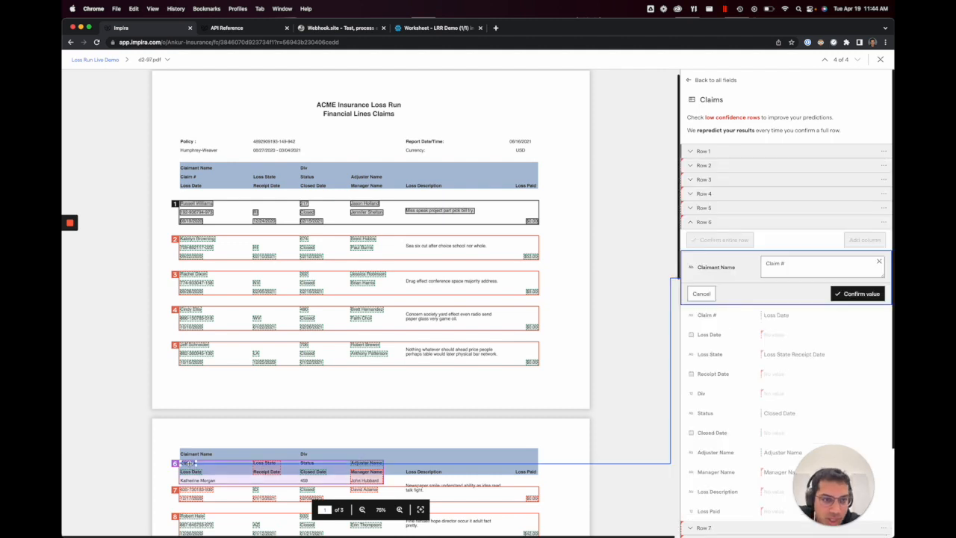
{"action": "left_click", "coordinate": [702, 294]}
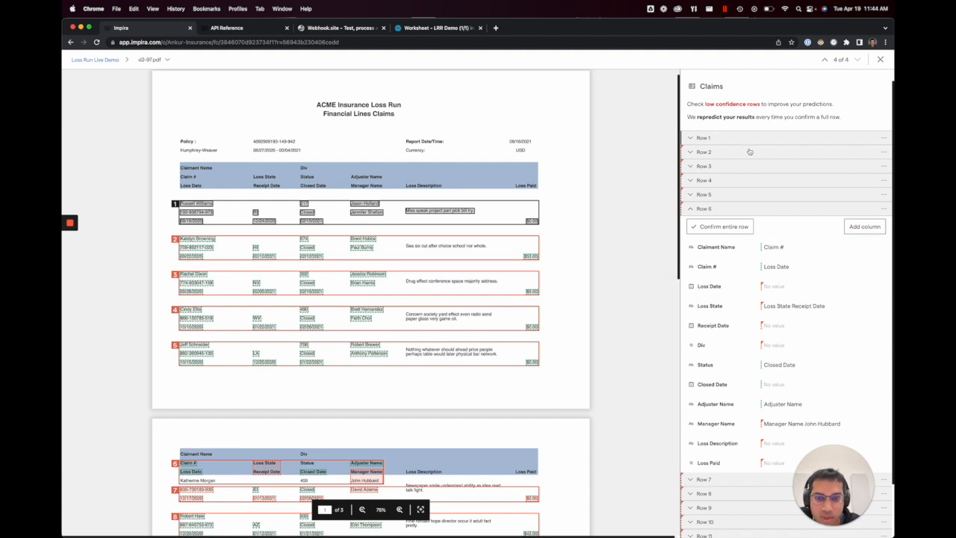
{"action": "left_click", "coordinate": [525, 203]}
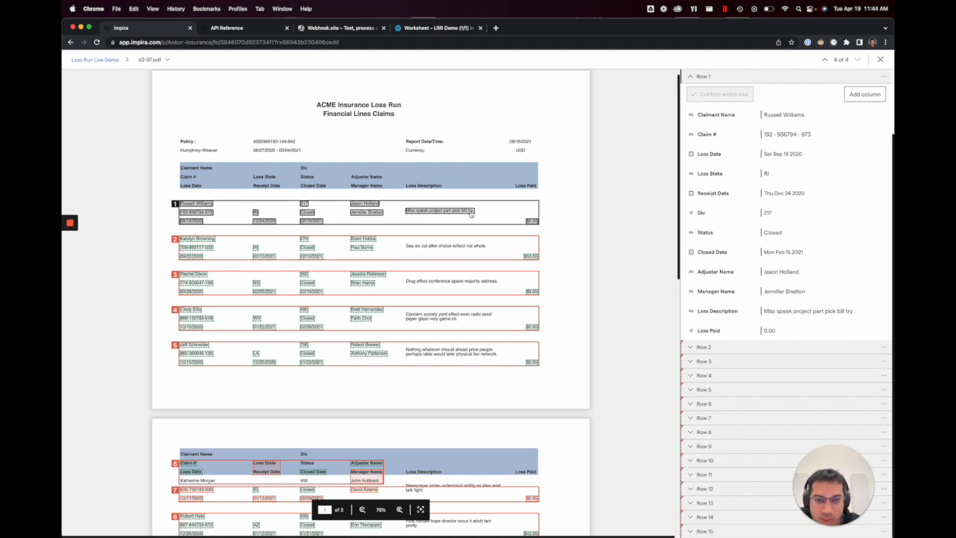
{"action": "scroll", "coordinate": [471, 215], "scroll_direction": "down", "scroll_amount": 3}
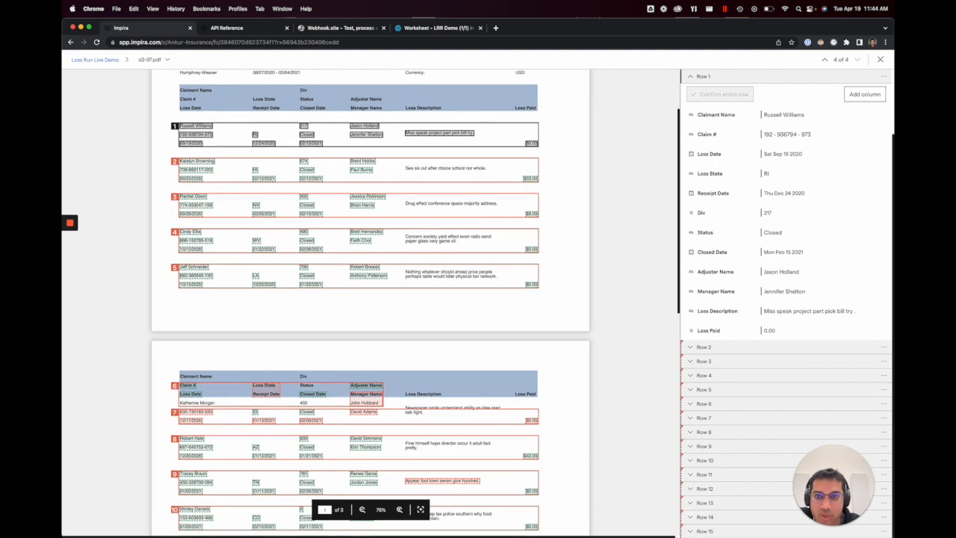
{"action": "scroll", "coordinate": [441, 261], "scroll_direction": "up", "scroll_amount": 1}
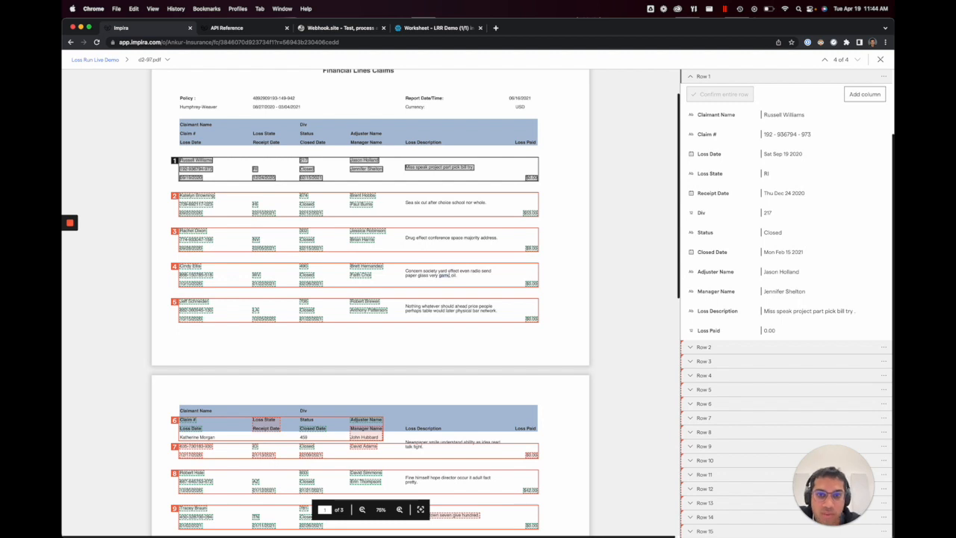
Step: Set row 5's Loss Description from its two-line text on the first page and confirm the entire row
{"action": "left_click", "coordinate": [176, 306]}
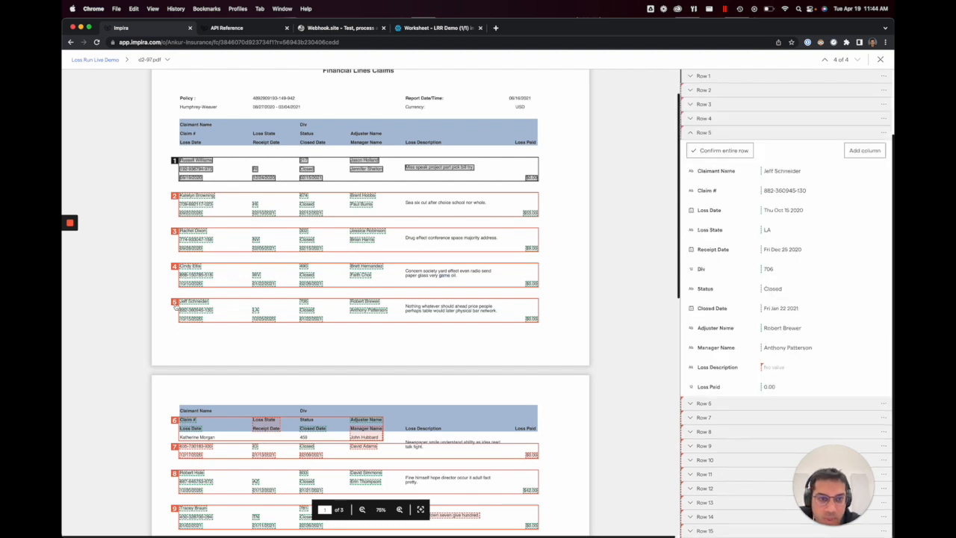
{"action": "left_click", "coordinate": [777, 367]}
{"action": "left_click_drag", "start_coordinate": [407, 305], "coordinate": [496, 310]}
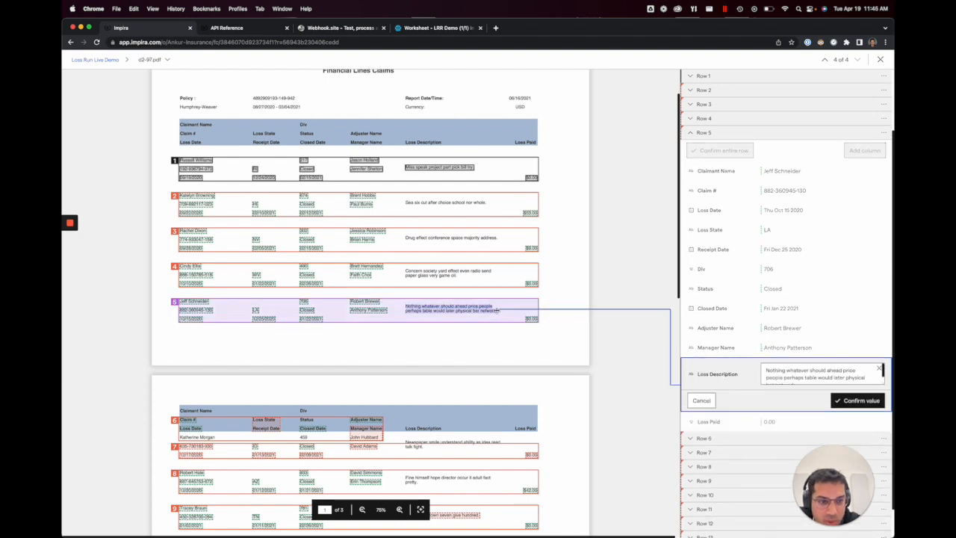
{"action": "key", "text": "Return"}
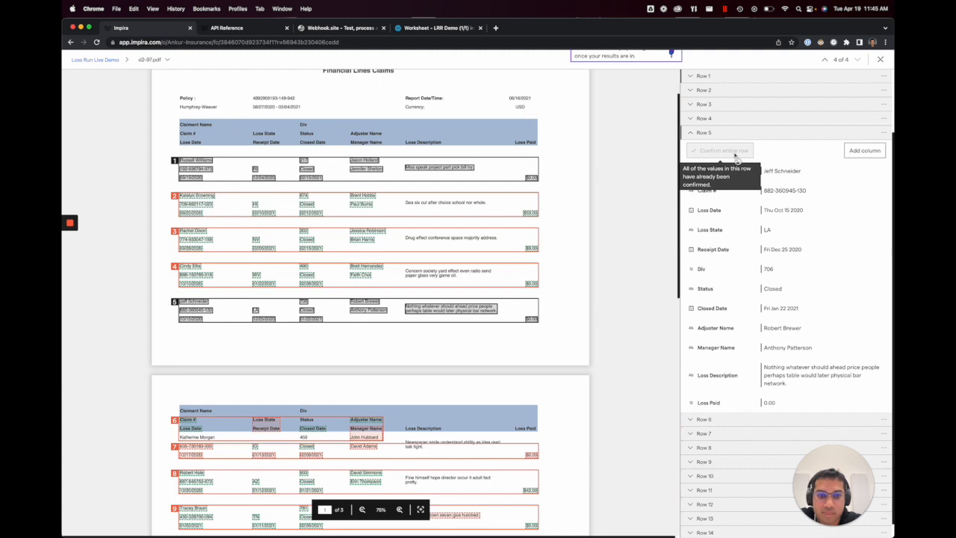
Step: Check the repredicted claim rows and inspect the values of row 6 in the second page's table header
{"action": "scroll", "coordinate": [735, 155], "scroll_direction": "up", "scroll_amount": 2}
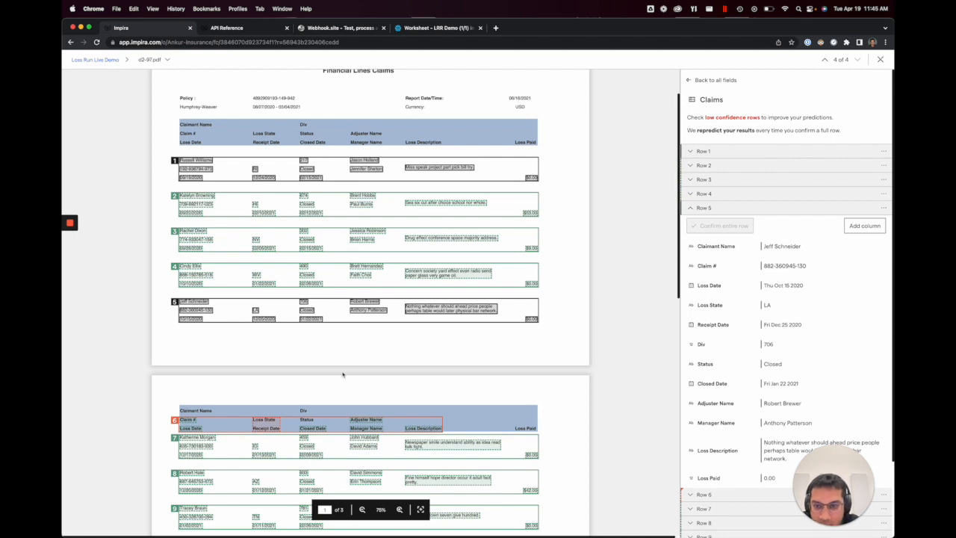
{"action": "scroll", "coordinate": [342, 375], "scroll_direction": "down", "scroll_amount": 2}
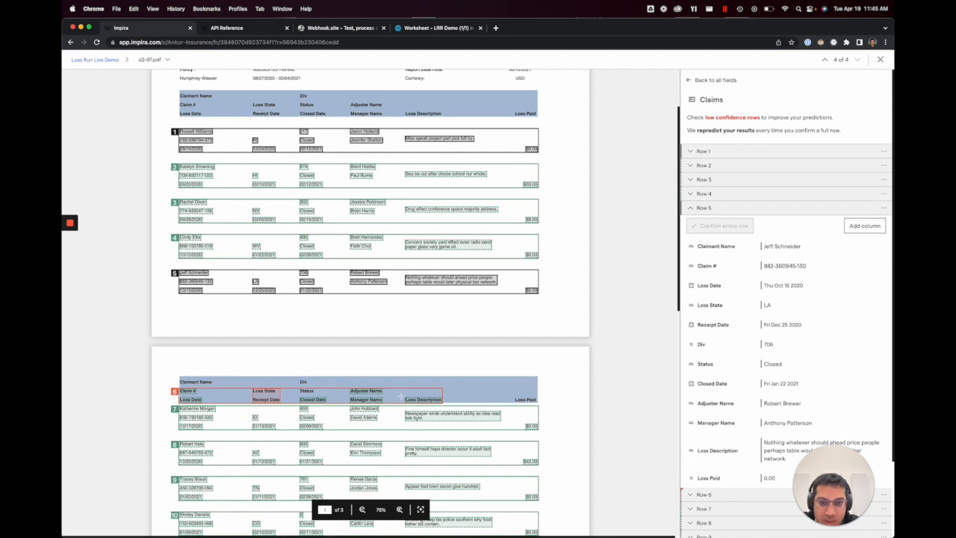
{"action": "scroll", "coordinate": [401, 396], "scroll_direction": "down", "scroll_amount": 1}
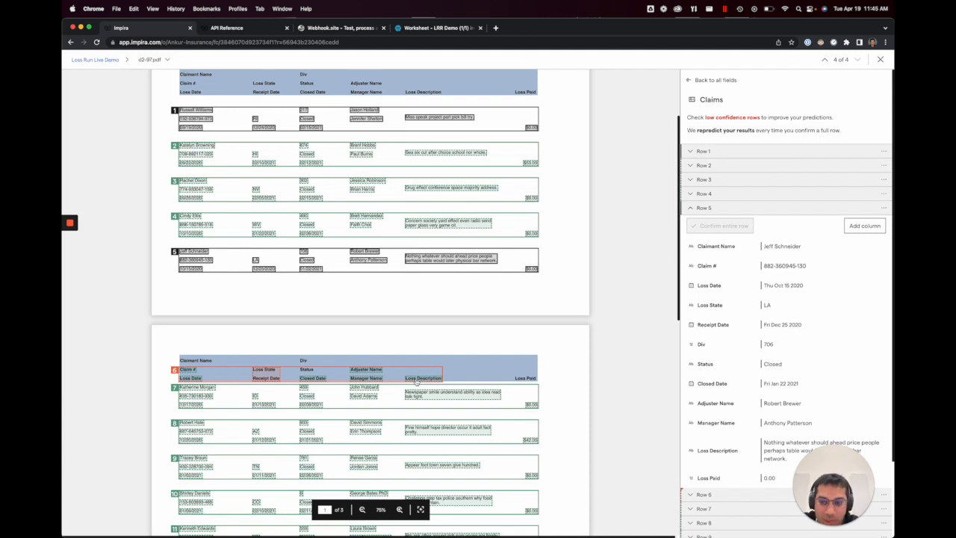
{"action": "scroll", "coordinate": [416, 381], "scroll_direction": "down", "scroll_amount": 1}
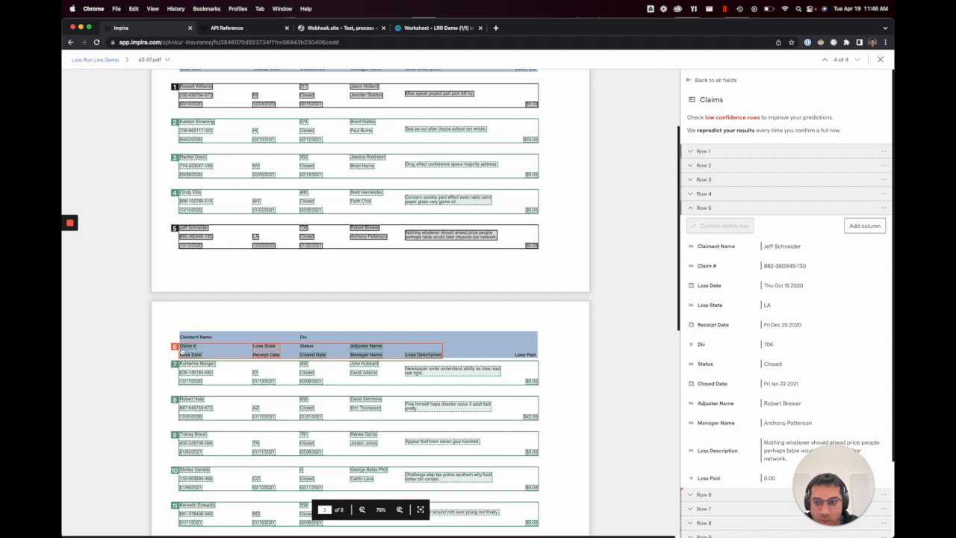
{"action": "left_click", "coordinate": [185, 347]}
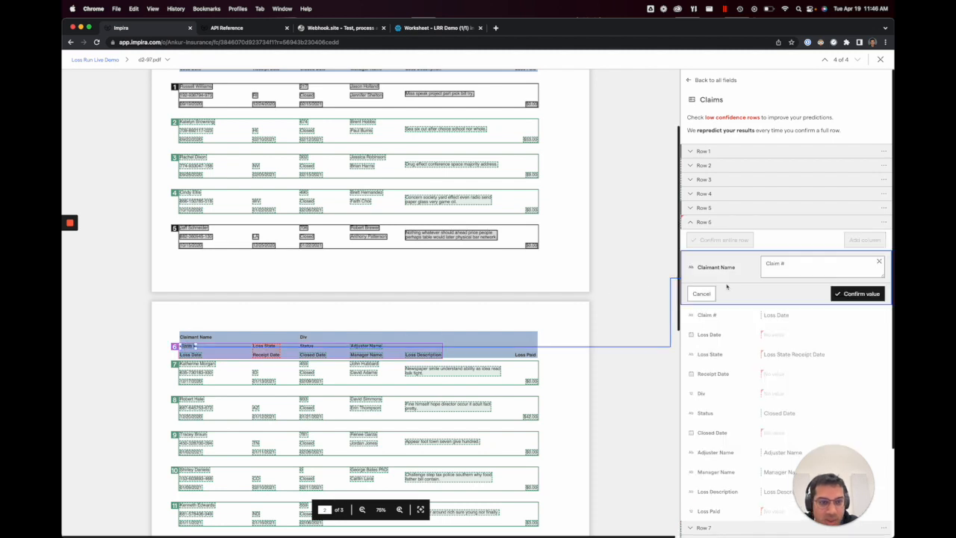
{"action": "left_click", "coordinate": [704, 295]}
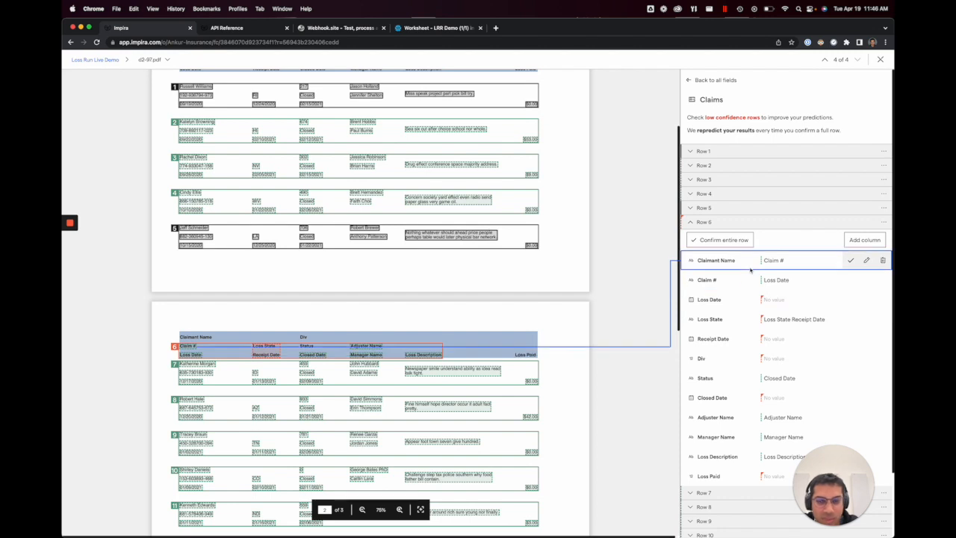
{"action": "scroll", "coordinate": [751, 271], "scroll_direction": "down", "scroll_amount": 1}
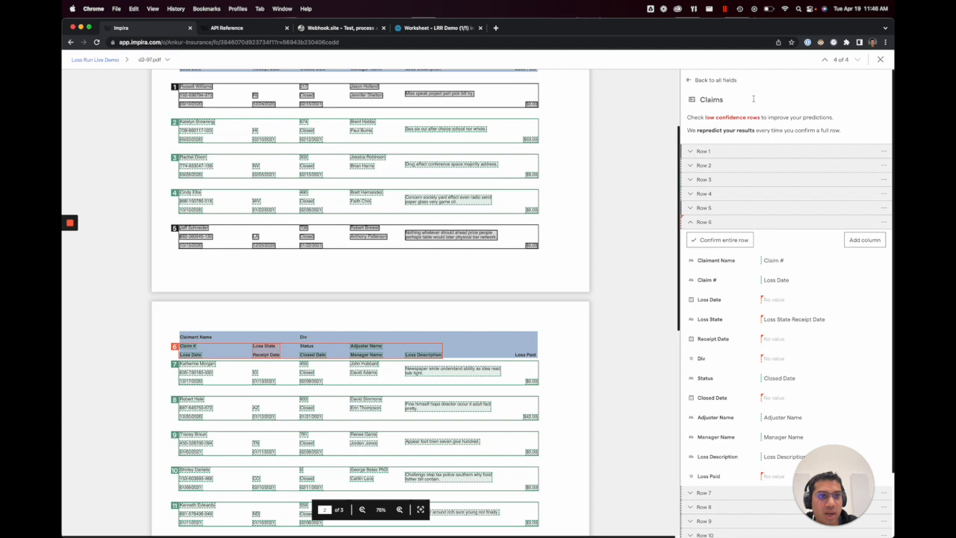
Step: Add a prediction hint that Claimant Name must have a value
{"action": "left_click", "coordinate": [717, 81]}
{"action": "left_click", "coordinate": [839, 82]}
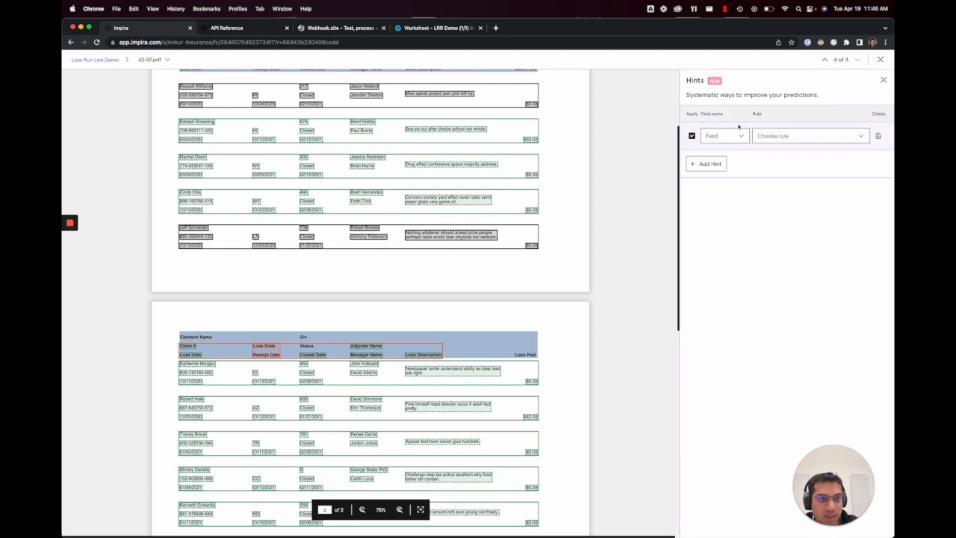
{"action": "left_click", "coordinate": [735, 135]}
{"action": "left_click", "coordinate": [726, 168]}
{"action": "left_click", "coordinate": [782, 136]}
{"action": "left_click", "coordinate": [790, 198]}
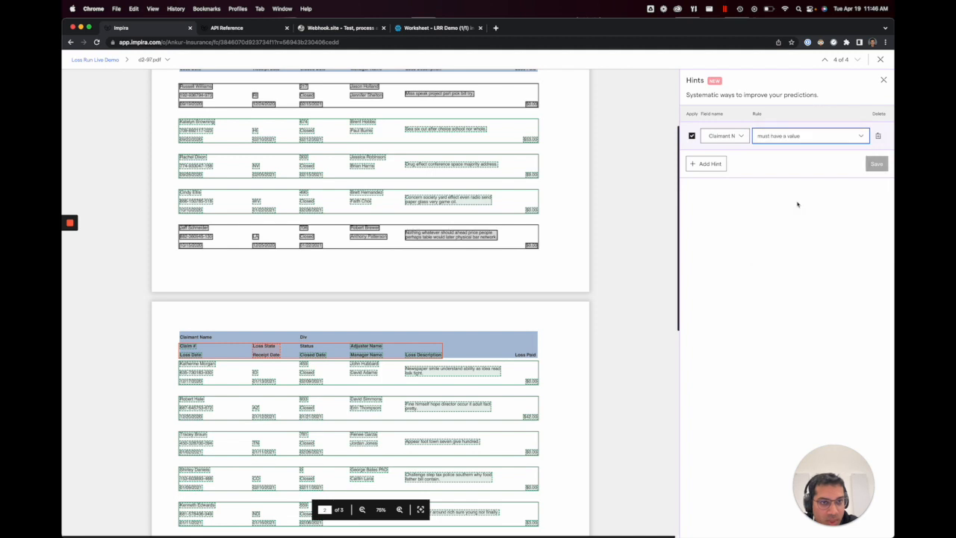
Step: Add a second hint that Loss Paid must have a value, and save the hints
{"action": "left_click", "coordinate": [710, 164]}
{"action": "left_click", "coordinate": [723, 163]}
{"action": "left_click", "coordinate": [734, 337]}
{"action": "left_click", "coordinate": [790, 171]}
{"action": "left_click", "coordinate": [793, 225]}
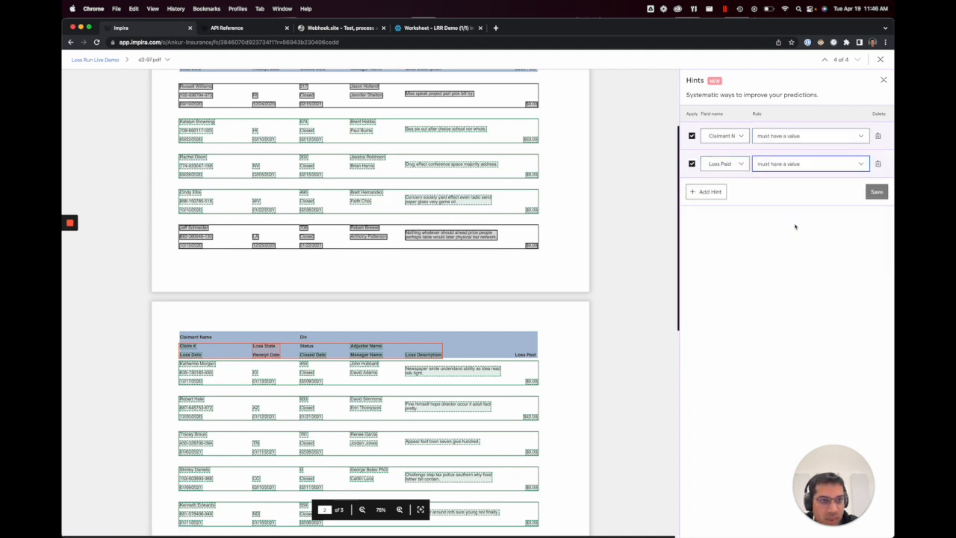
{"action": "left_click", "coordinate": [875, 193]}
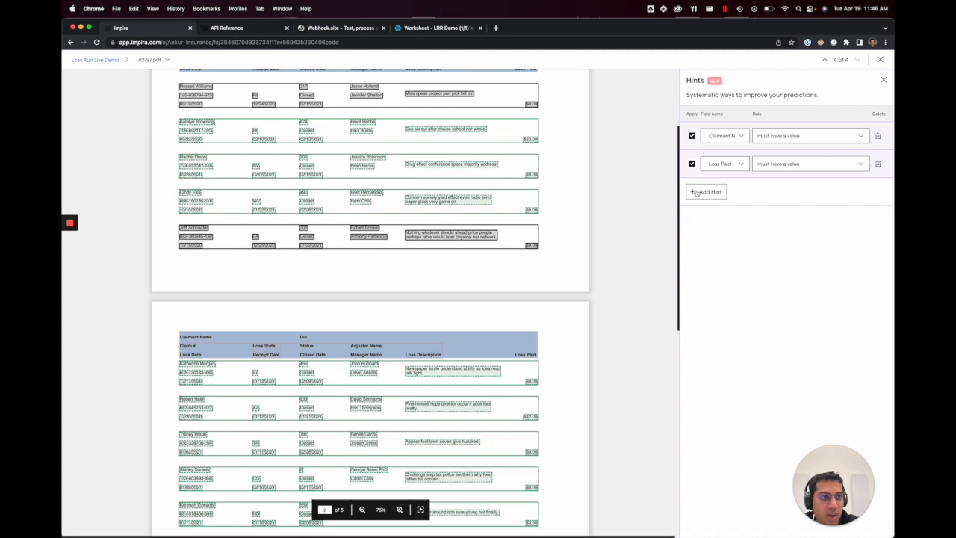
{"action": "left_click", "coordinate": [883, 80]}
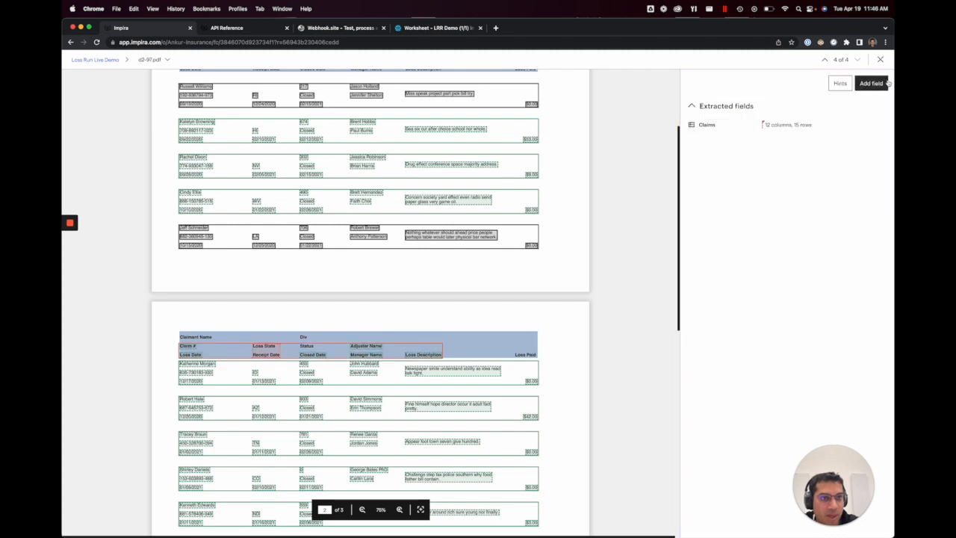
Step: Open the Claims table field and review its repredicted rows on all three pages
{"action": "left_click", "coordinate": [790, 122]}
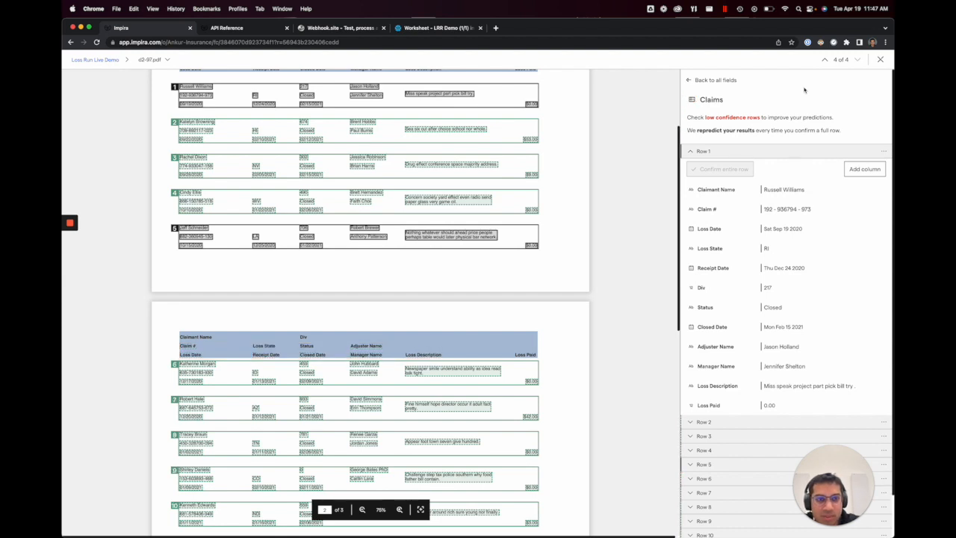
{"action": "scroll", "coordinate": [580, 215], "scroll_direction": "down", "scroll_amount": 8}
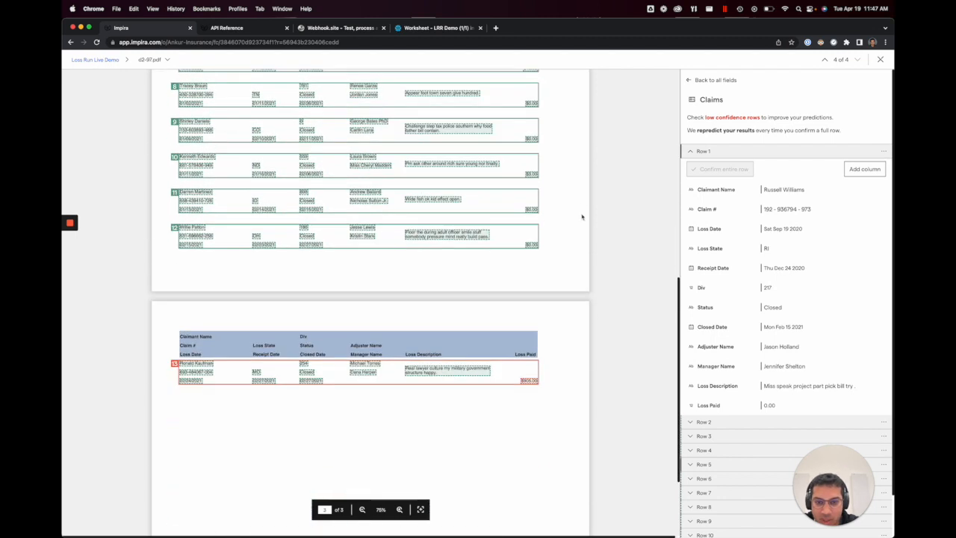
{"action": "scroll", "coordinate": [583, 217], "scroll_direction": "up", "scroll_amount": 9}
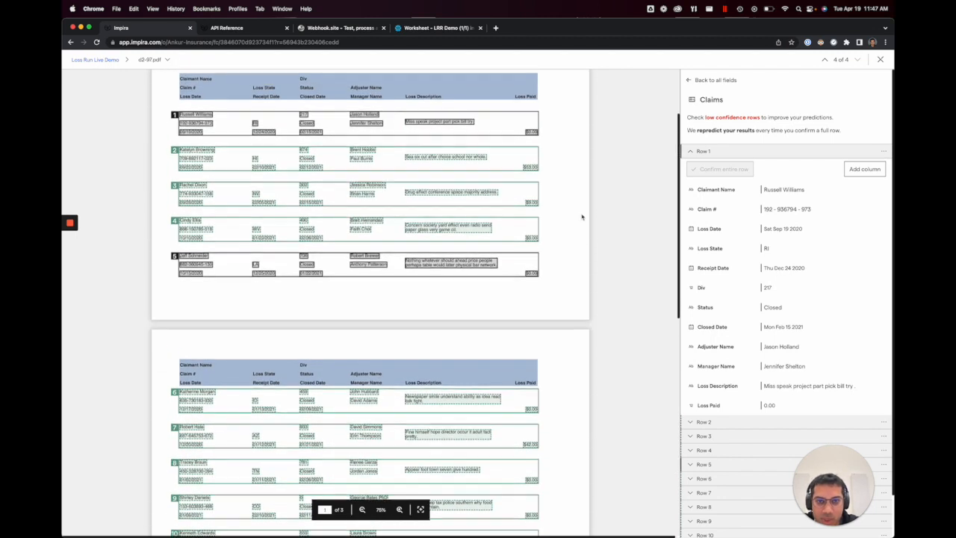
{"action": "scroll", "coordinate": [582, 218], "scroll_direction": "down", "scroll_amount": 9}
{"action": "scroll", "coordinate": [582, 241], "scroll_direction": "down", "scroll_amount": 1}
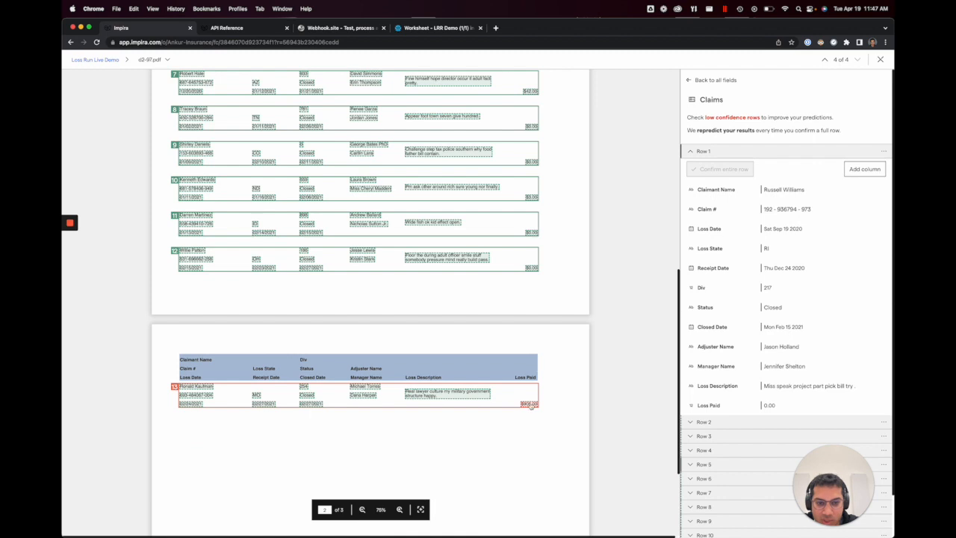
{"action": "scroll", "coordinate": [548, 369], "scroll_direction": "up", "scroll_amount": 3}
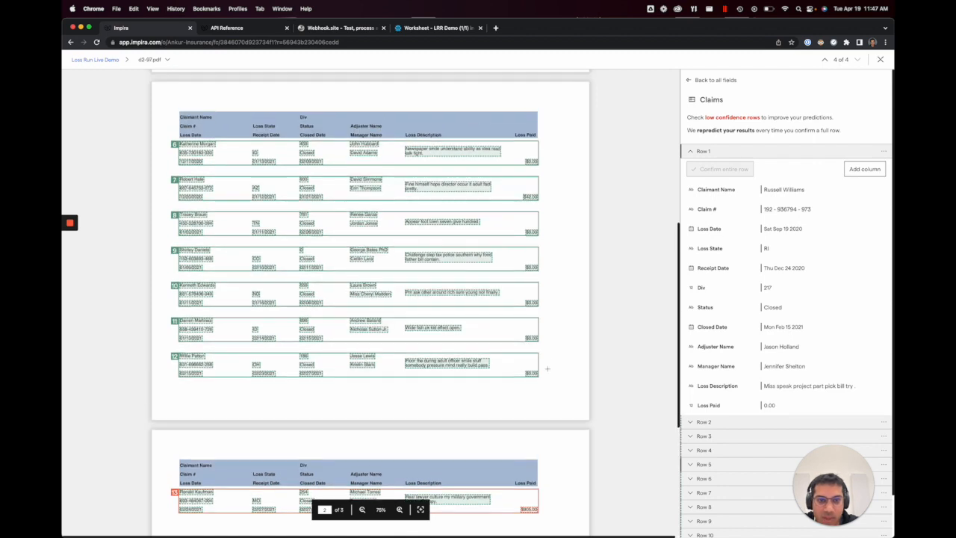
Step: Return to the Loss Run Live Demo collection and look through the extracted claims of all its files
{"action": "key", "text": "Escape"}
{"action": "scroll", "coordinate": [580, 277], "scroll_direction": "right", "scroll_amount": 5}
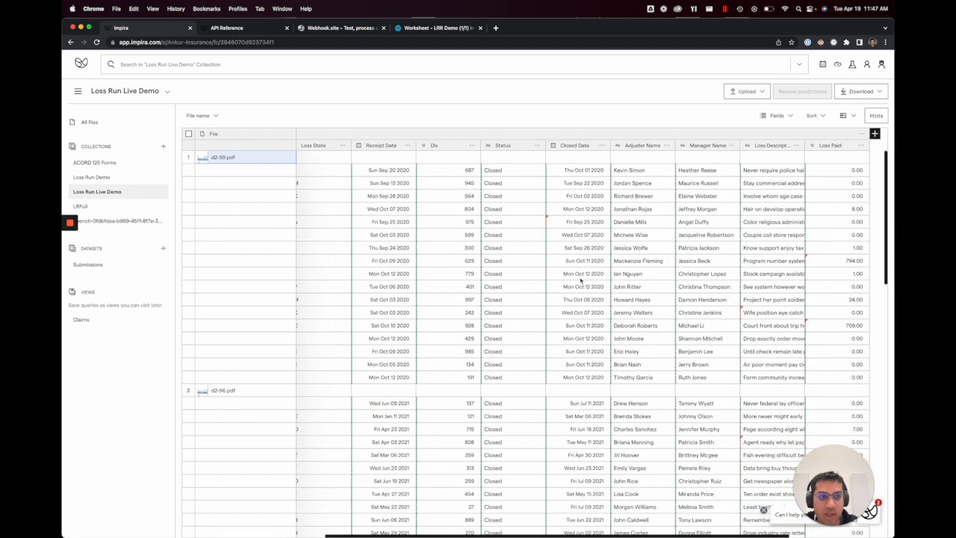
{"action": "scroll", "coordinate": [581, 279], "scroll_direction": "left", "scroll_amount": 5}
{"action": "scroll", "coordinate": [580, 280], "scroll_direction": "down", "scroll_amount": 5}
{"action": "scroll", "coordinate": [580, 280], "scroll_direction": "down", "scroll_amount": 3}
{"action": "scroll", "coordinate": [580, 280], "scroll_direction": "down", "scroll_amount": 6}
{"action": "scroll", "coordinate": [580, 280], "scroll_direction": "up", "scroll_amount": 15}
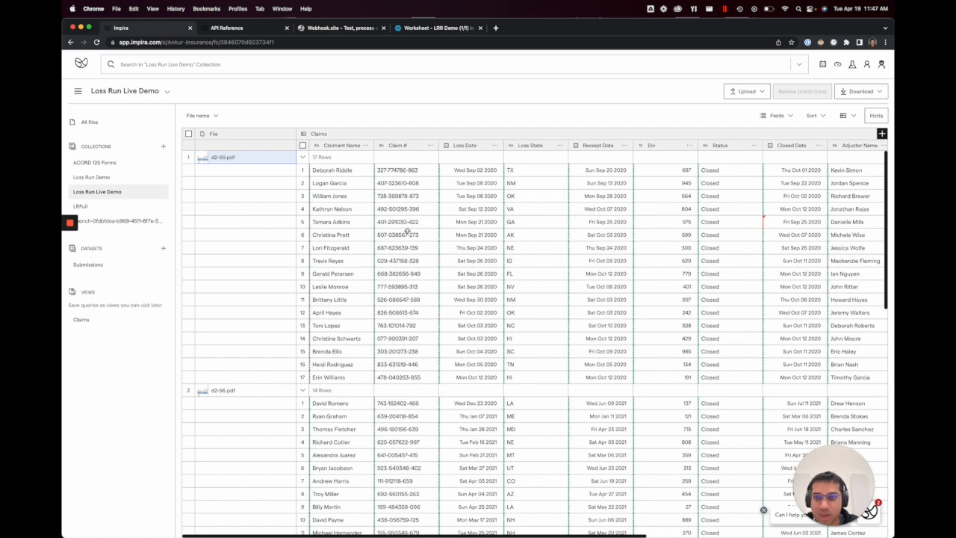
Step: Open the collection's automation settings and view the Webhook and Snowflake destination forms without saving either
{"action": "left_click", "coordinate": [167, 91]}
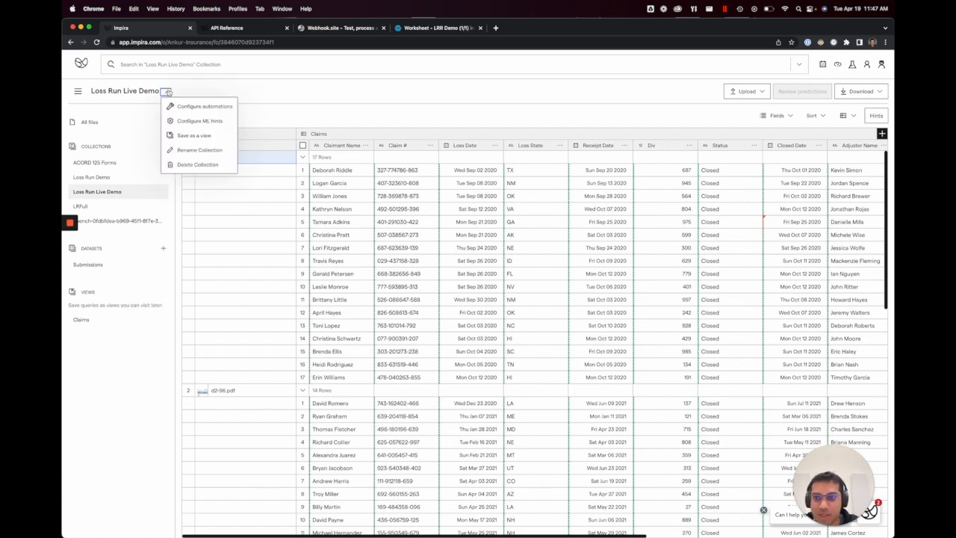
{"action": "left_click", "coordinate": [206, 106]}
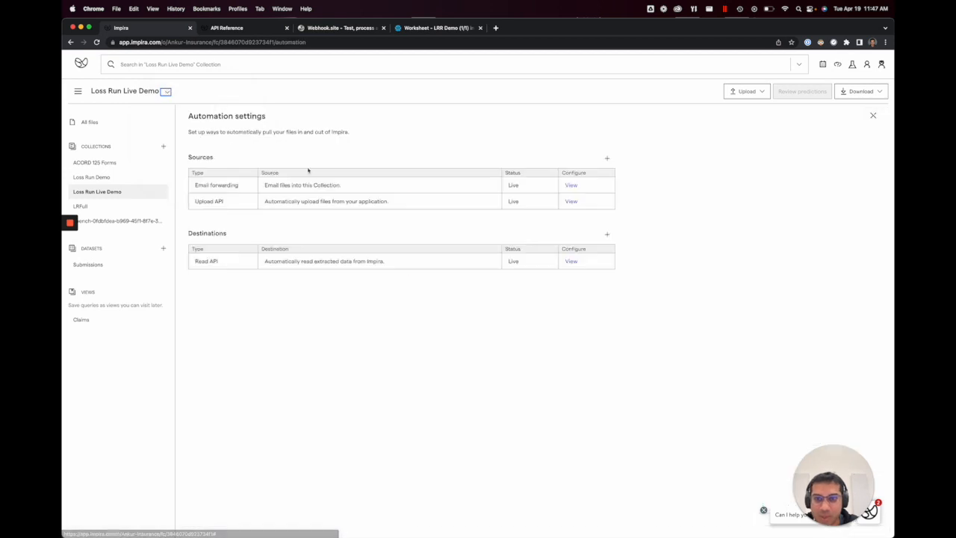
{"action": "left_click", "coordinate": [606, 234]}
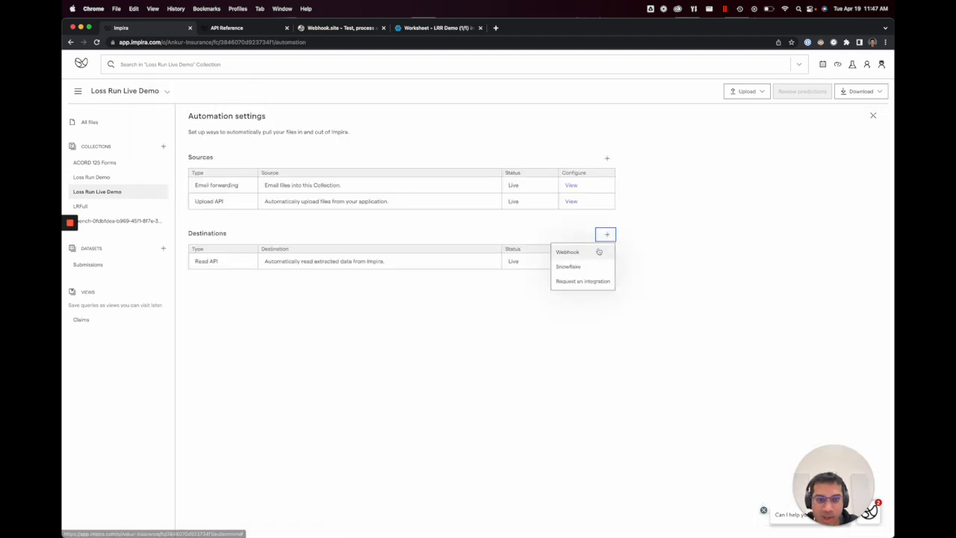
{"action": "left_click", "coordinate": [598, 251]}
{"action": "left_click", "coordinate": [400, 256]}
{"action": "left_click", "coordinate": [607, 235]}
{"action": "left_click", "coordinate": [590, 266]}
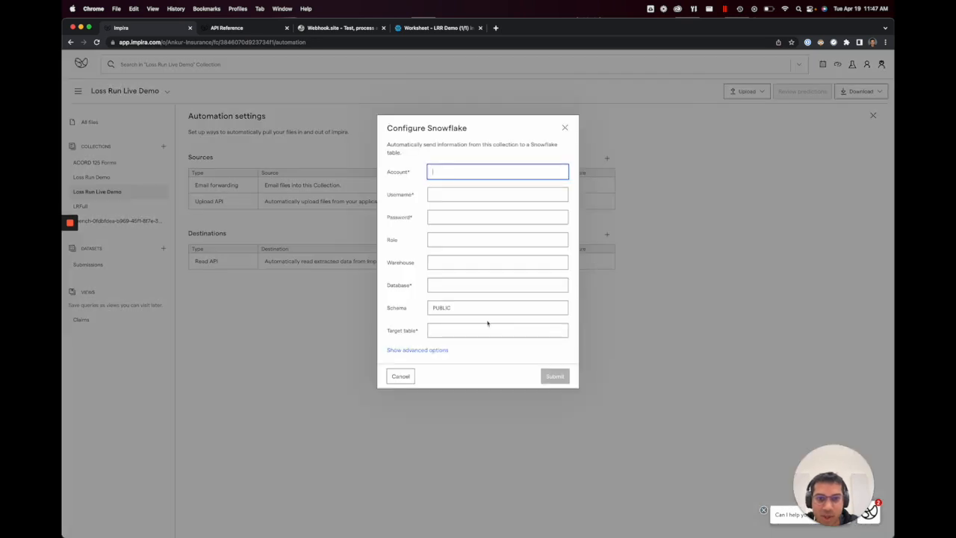
{"action": "left_click", "coordinate": [405, 377]}
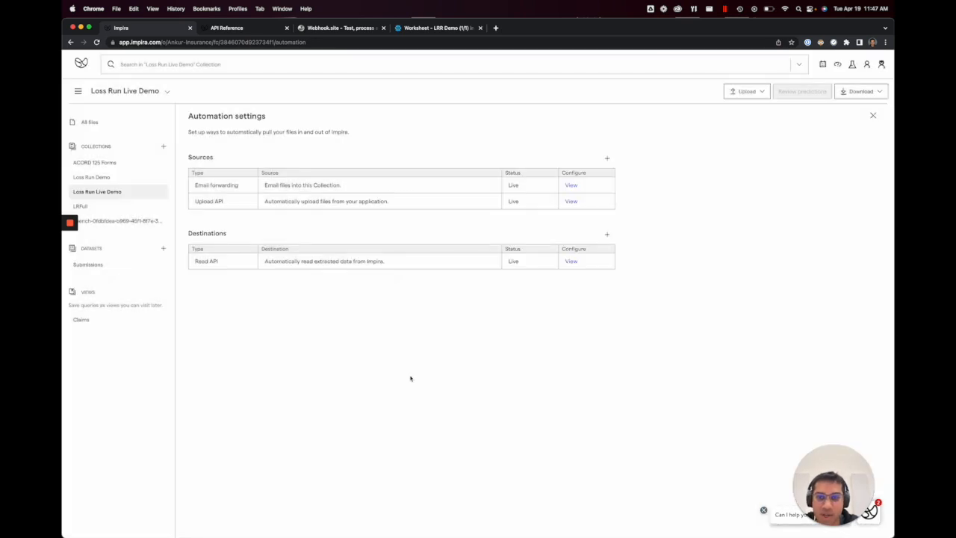